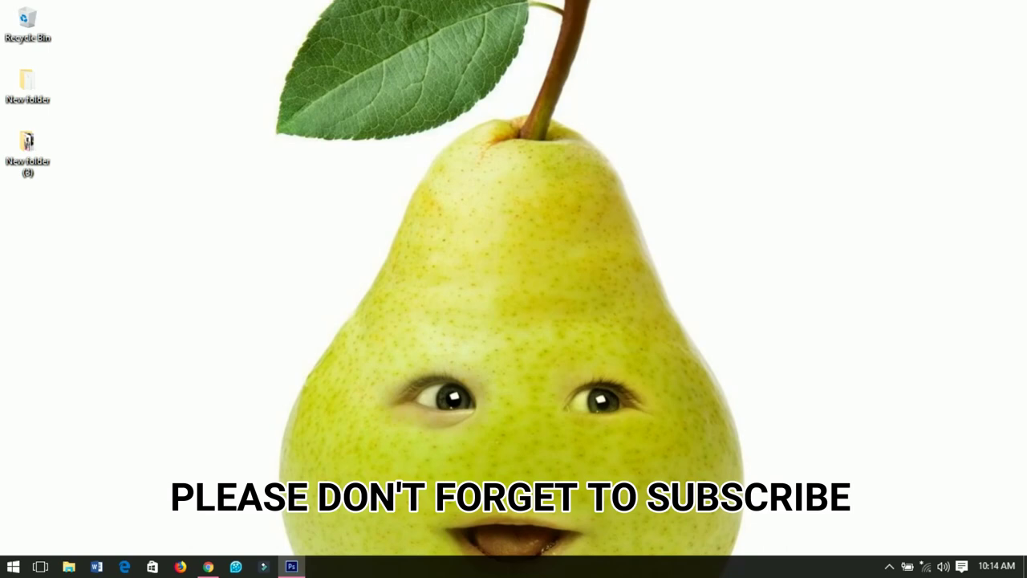
Bring up the Photoshop window from the Windows taskbar
{"action": "left_click", "coordinate": [291, 566]}
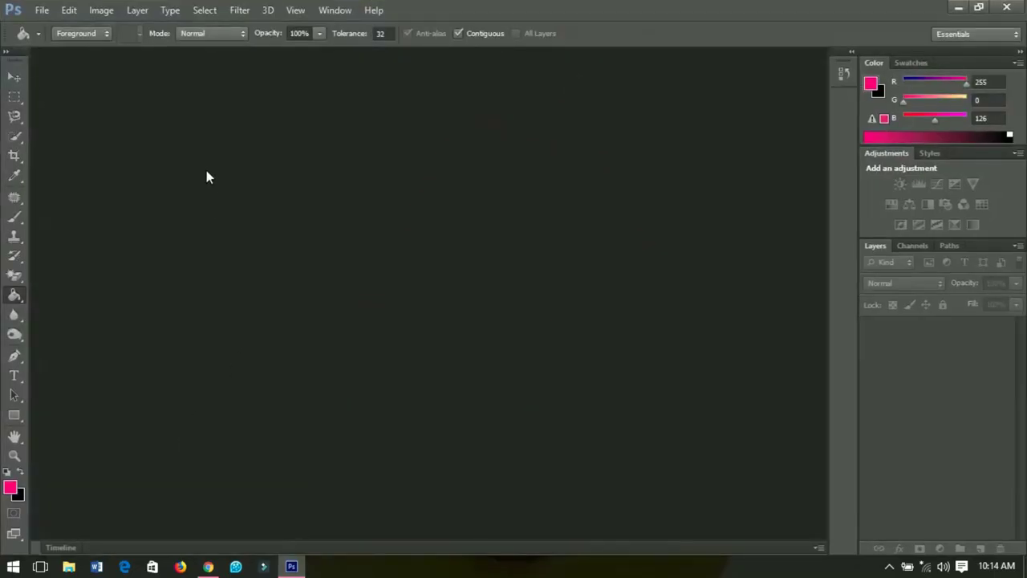
Create a new white-background document at 1920 × 1080 px and 300 ppi
{"action": "left_click", "coordinate": [39, 11]}
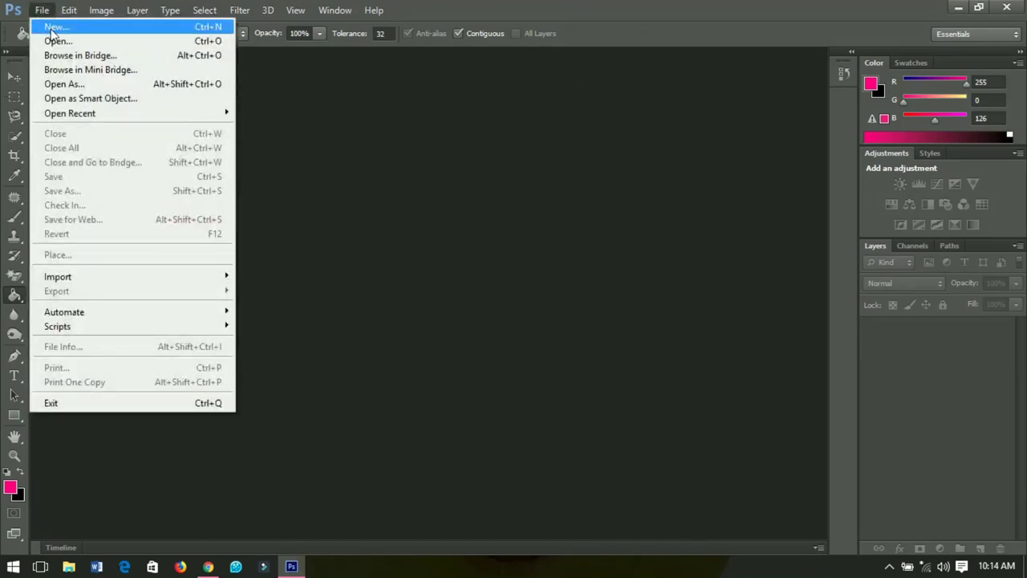
{"action": "left_click", "coordinate": [53, 27]}
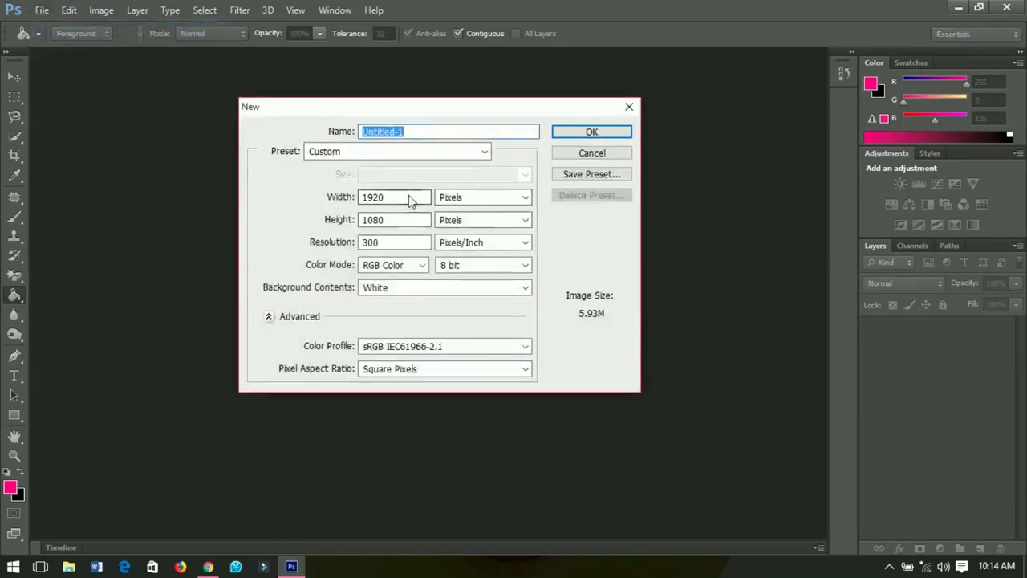
{"action": "left_click_drag", "start_coordinate": [408, 197], "coordinate": [298, 206]}
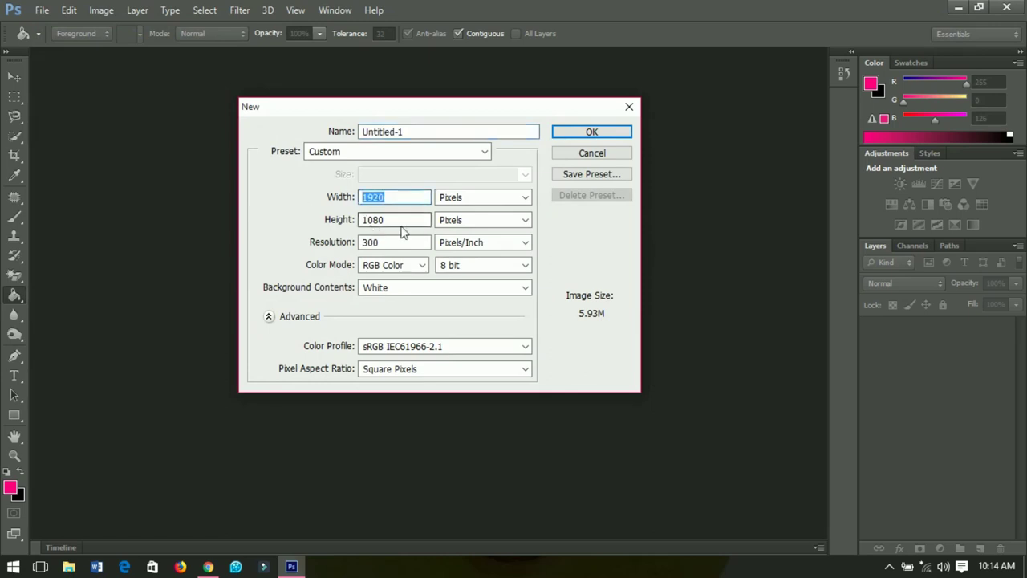
{"action": "left_click_drag", "start_coordinate": [398, 224], "coordinate": [300, 220]}
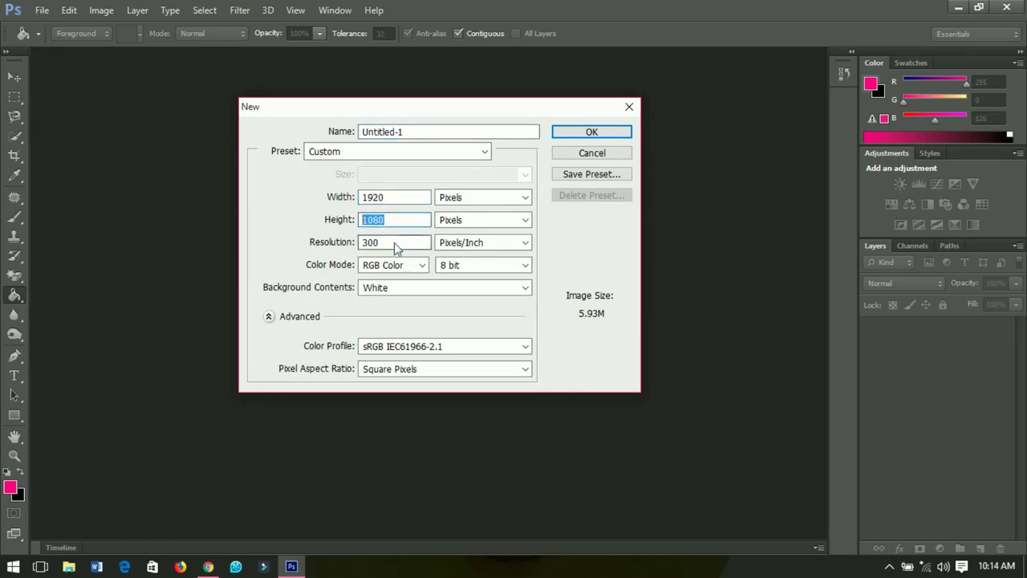
{"action": "left_click_drag", "start_coordinate": [385, 245], "coordinate": [138, 213]}
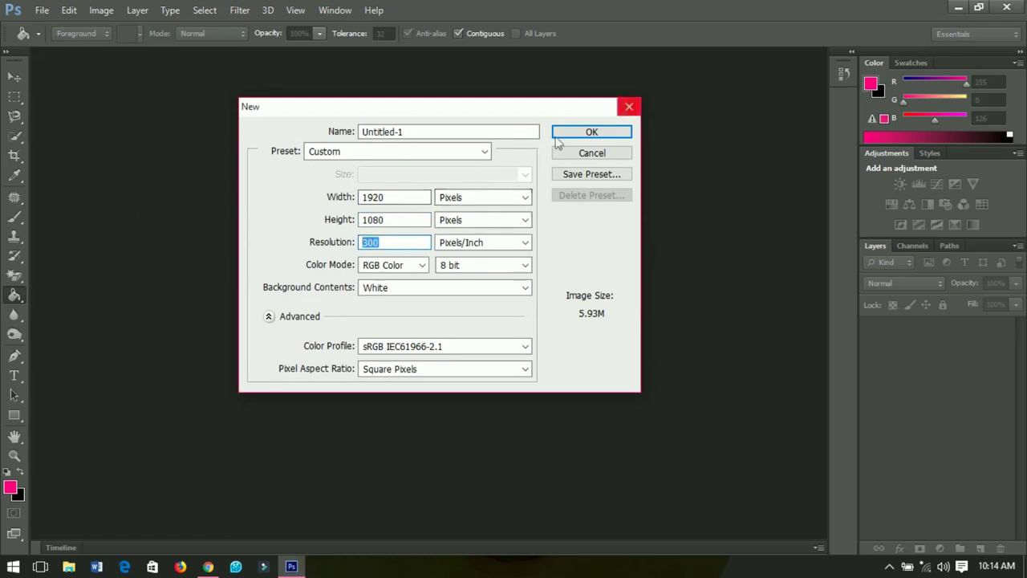
{"action": "left_click", "coordinate": [584, 135]}
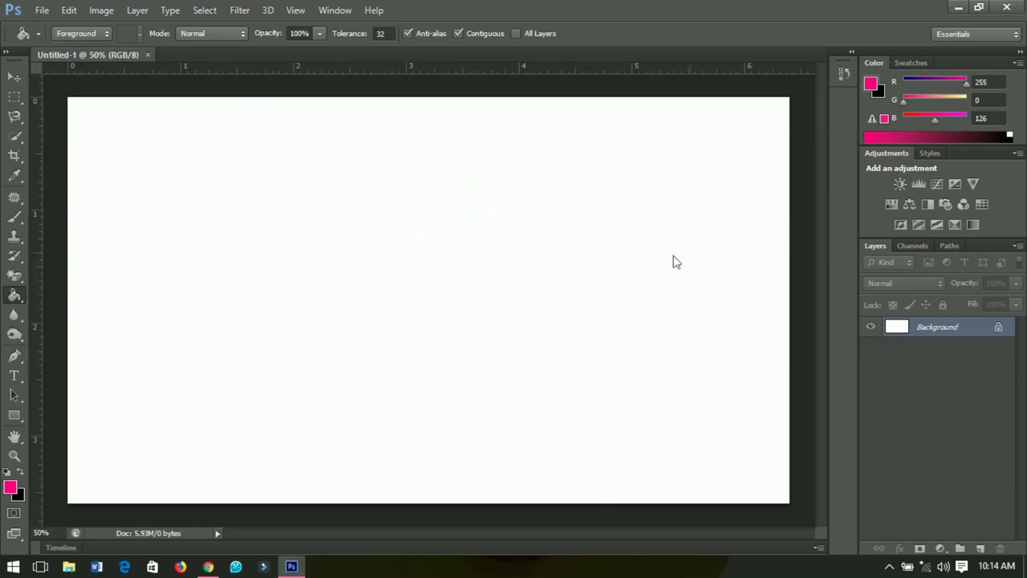
Set the foreground colour to #ff007e and bucket-fill the whole canvas pink
{"action": "right_click", "coordinate": [16, 301]}
{"action": "left_click", "coordinate": [46, 307]}
{"action": "left_click", "coordinate": [9, 487]}
{"action": "left_click_drag", "start_coordinate": [775, 522], "coordinate": [705, 523]}
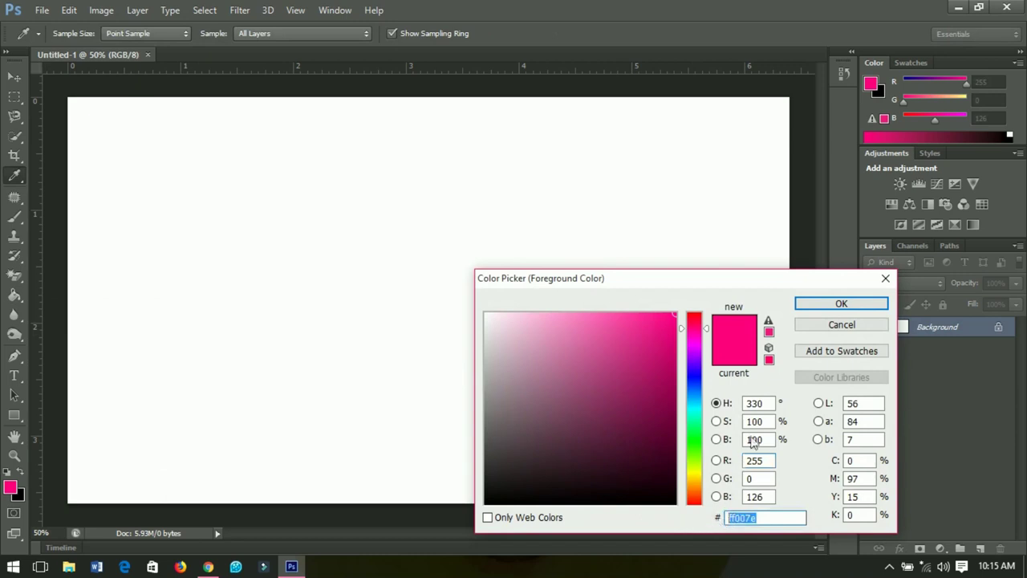
{"action": "left_click", "coordinate": [838, 303]}
{"action": "key", "text": "g"}
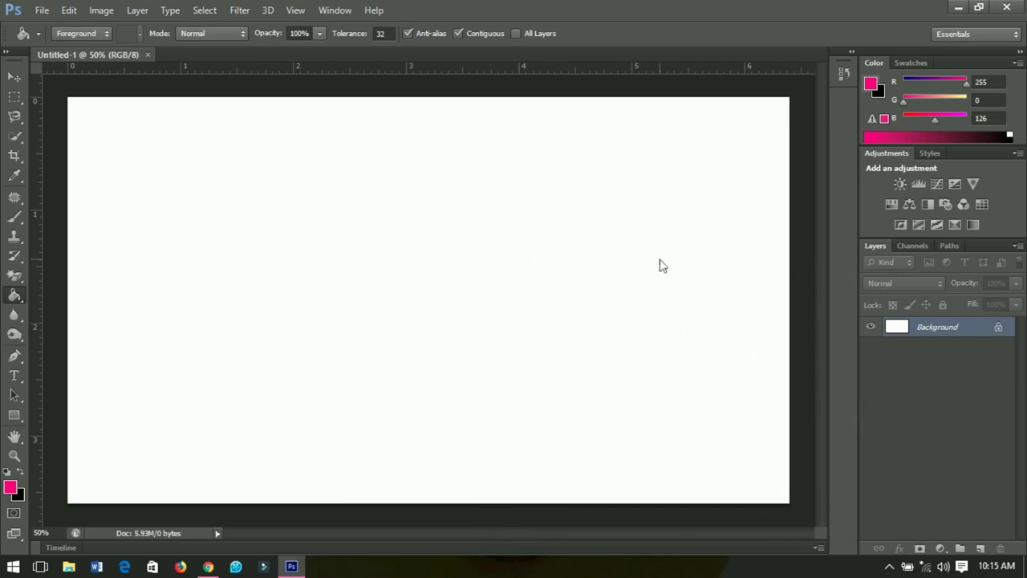
{"action": "left_click", "coordinate": [389, 243]}
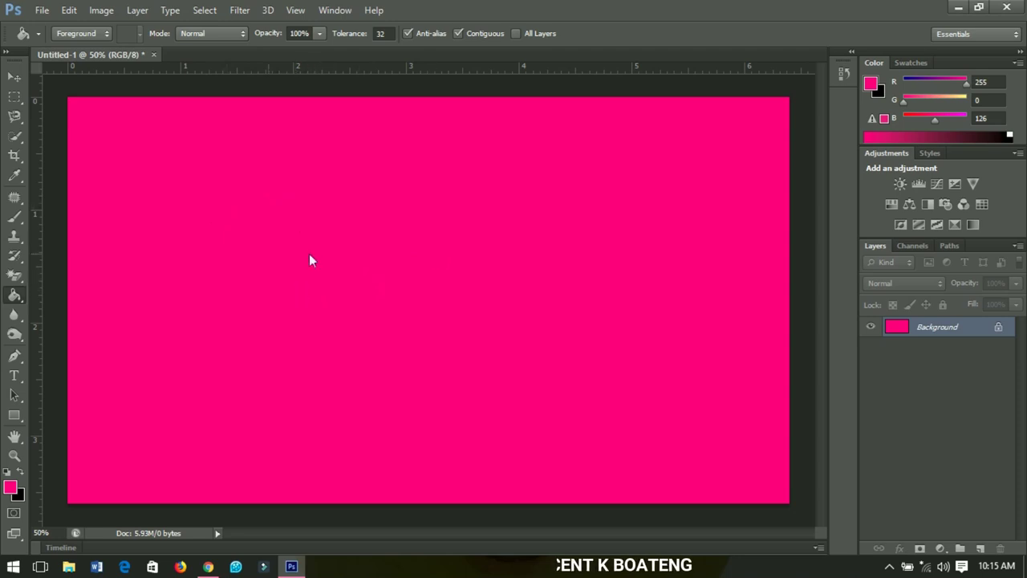
Draw a wide rectangle across the canvas middle and give it a white (#ffffff) fill
{"action": "left_click", "coordinate": [14, 415]}
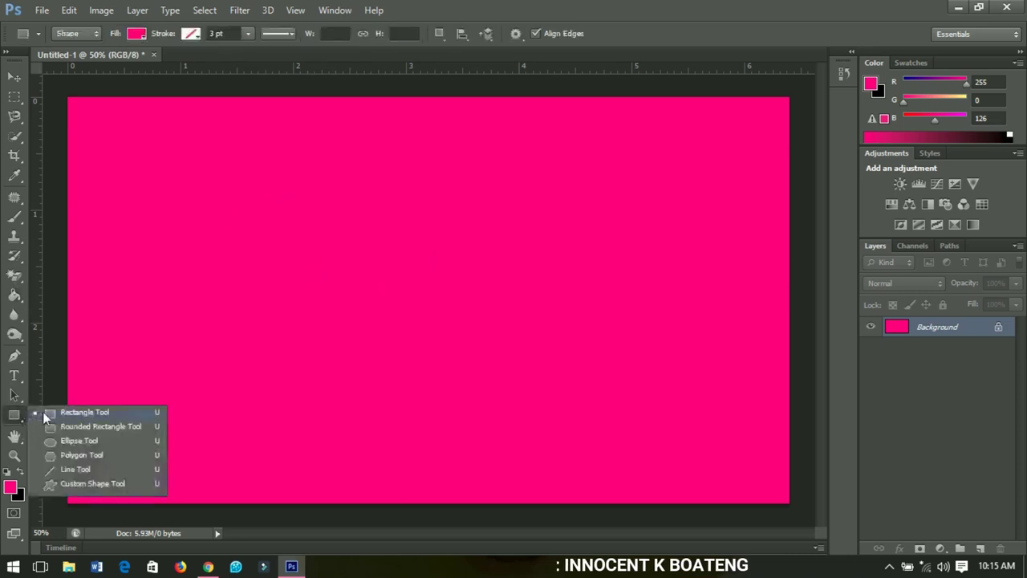
{"action": "left_click", "coordinate": [122, 413]}
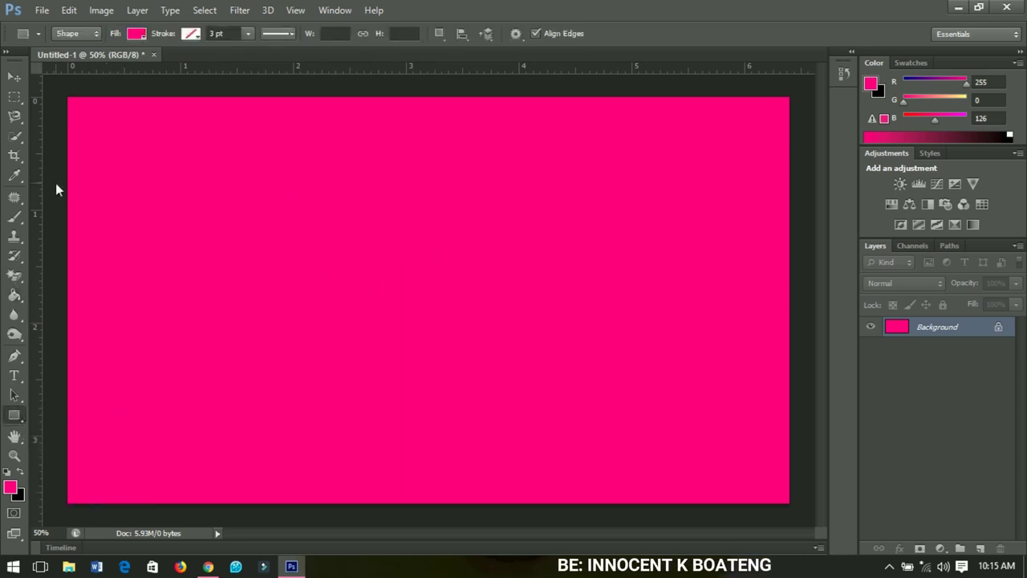
{"action": "left_click_drag", "start_coordinate": [55, 271], "coordinate": [801, 384]}
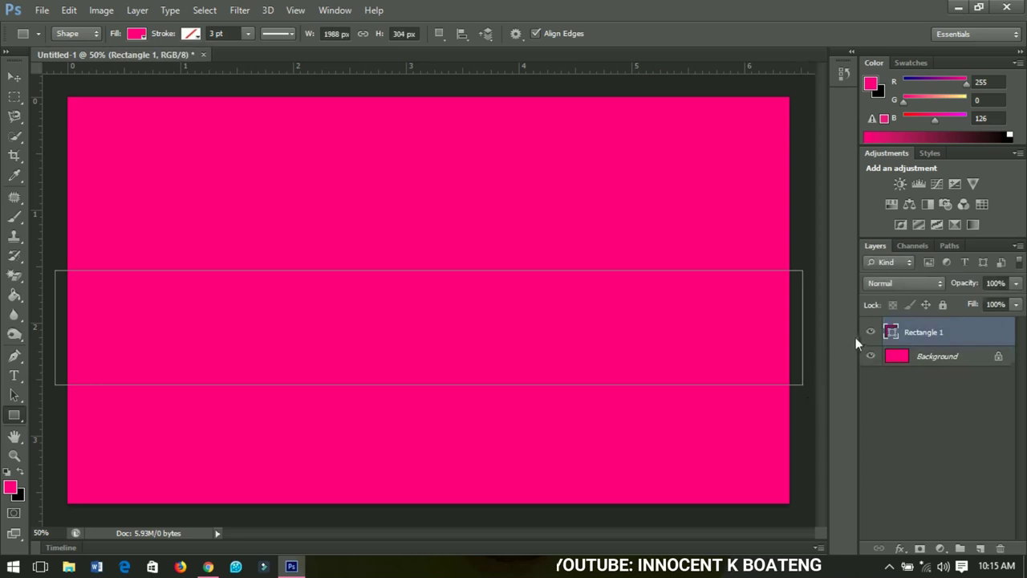
{"action": "double_click", "coordinate": [891, 332]}
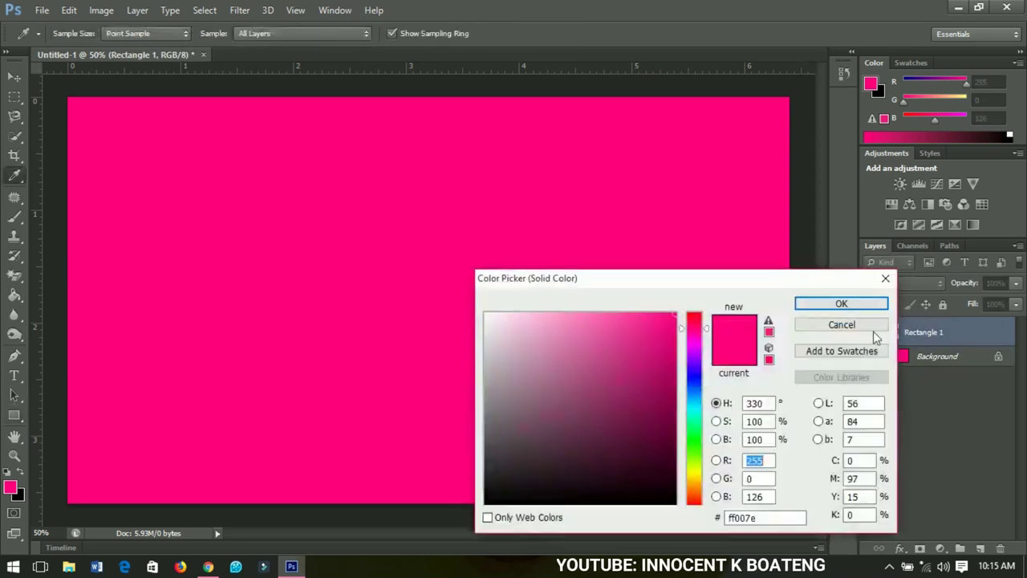
{"action": "left_click", "coordinate": [487, 314]}
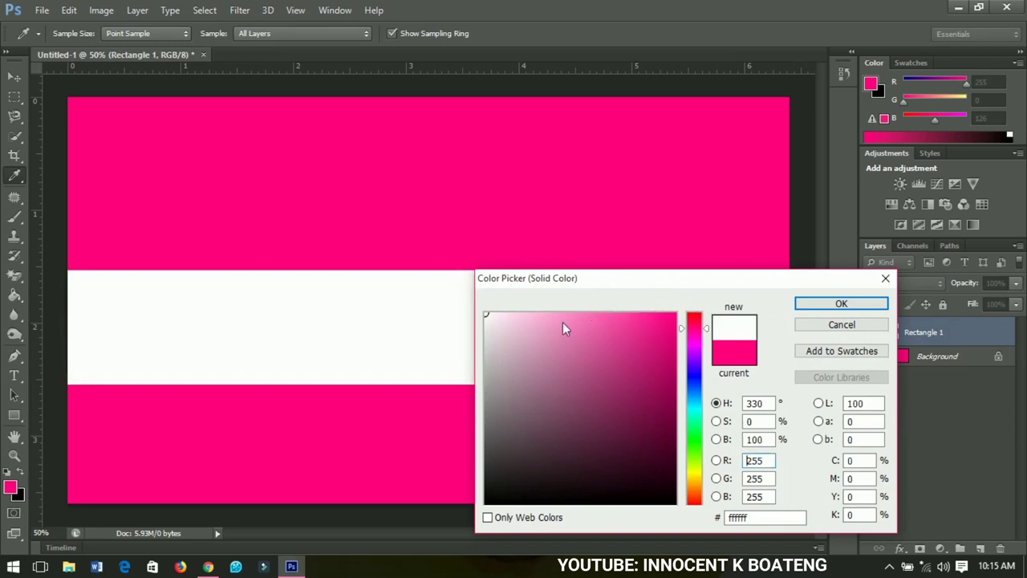
{"action": "left_click", "coordinate": [853, 306]}
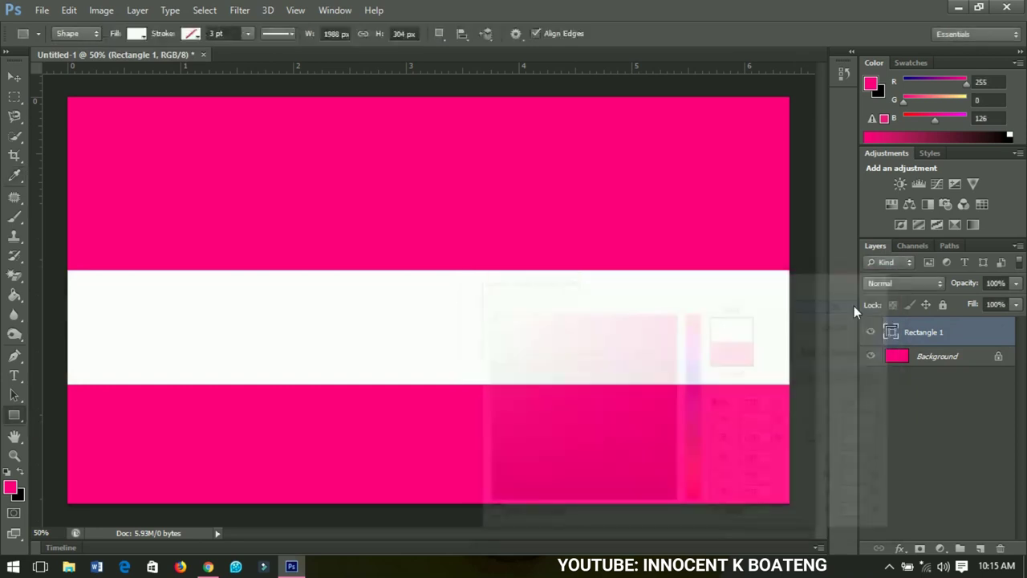
{"action": "left_click", "coordinate": [14, 77]}
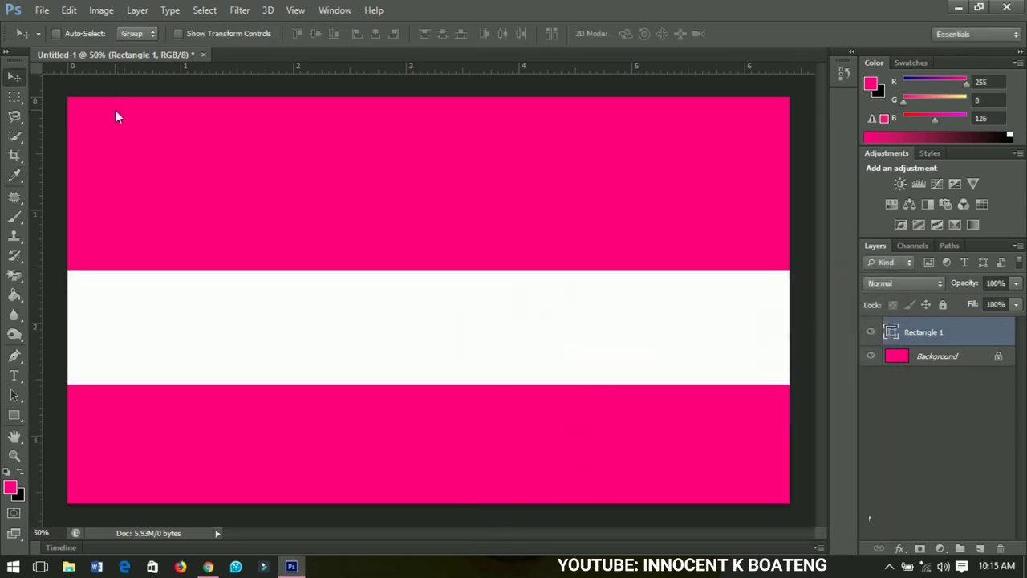
Align the stripe to the canvas's vertical centre using a full-canvas selection, then deselect
{"action": "key", "text": "ctrl+a"}
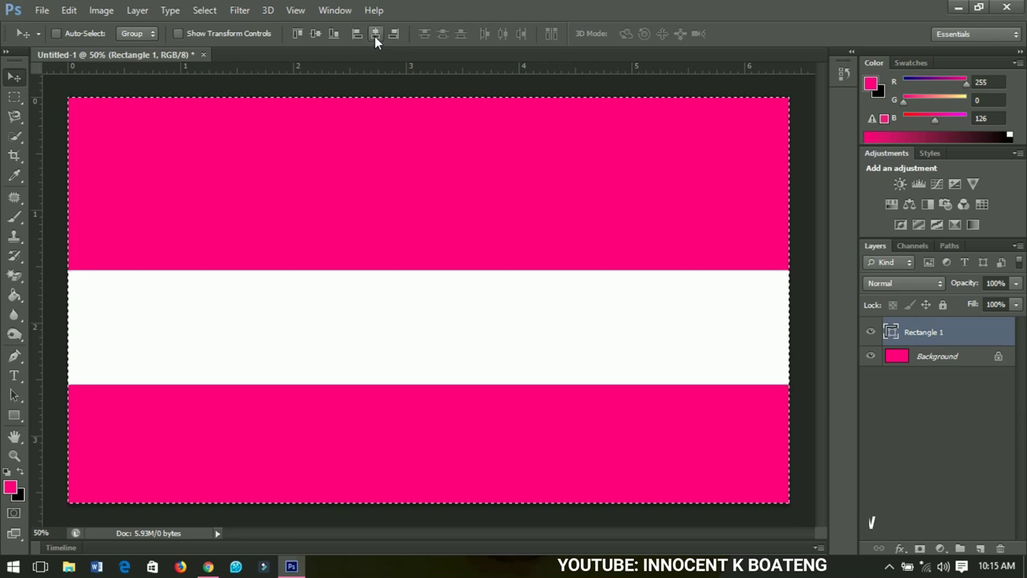
{"action": "left_click", "coordinate": [315, 35]}
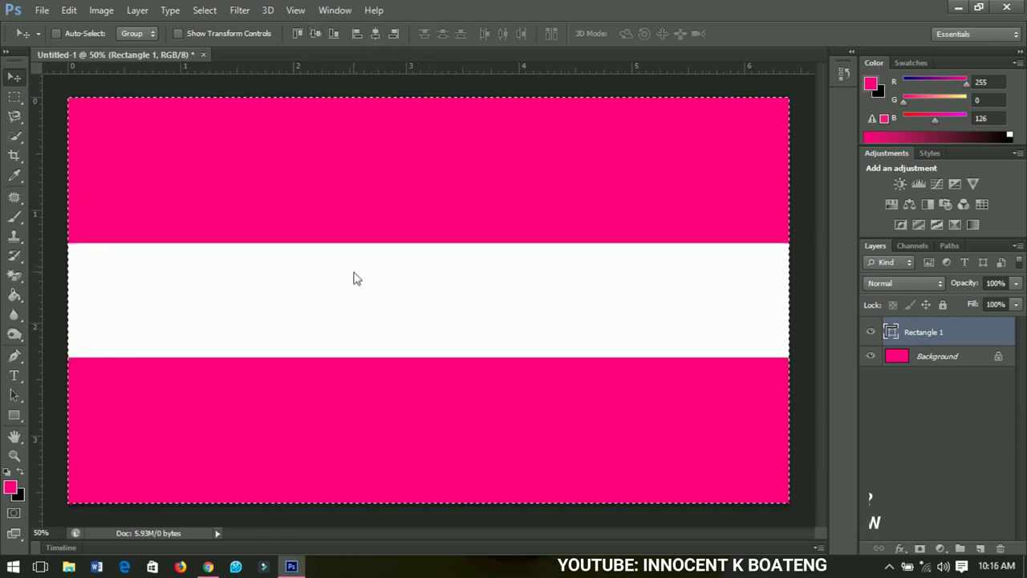
{"action": "key", "text": "ctrl+d"}
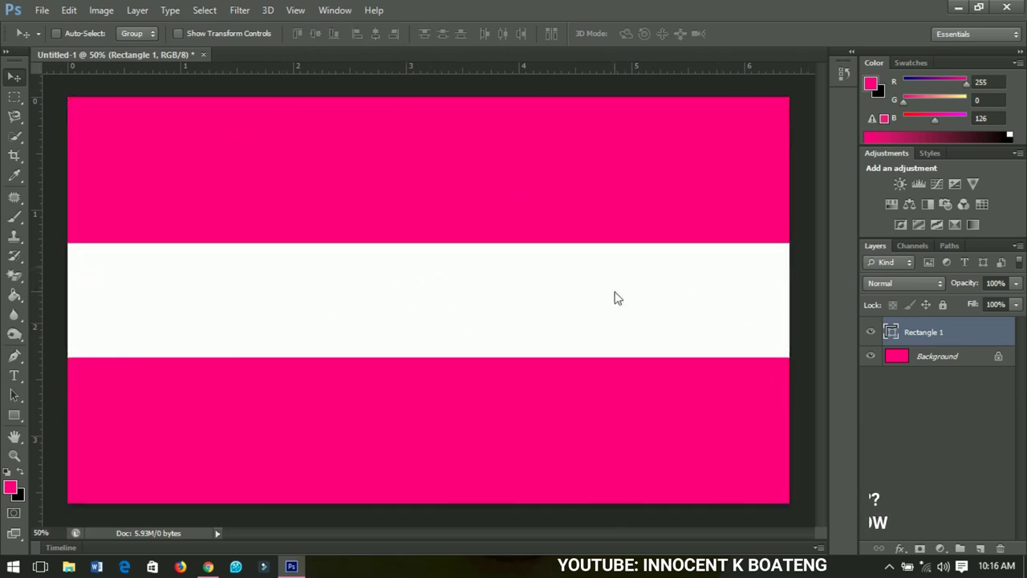
Try resizing the stripe's height with Free Transform, then undo the resize
{"action": "key", "text": "ctrl+t"}
{"action": "left_click_drag", "start_coordinate": [428, 357], "coordinate": [430, 329]}
{"action": "key", "text": "Return"}
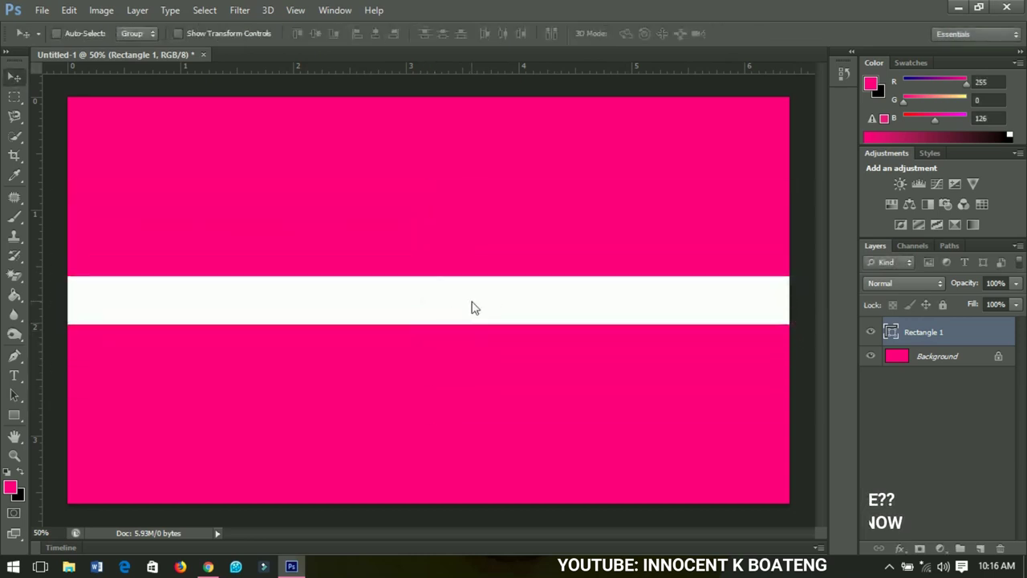
{"action": "key", "text": "ctrl+z"}
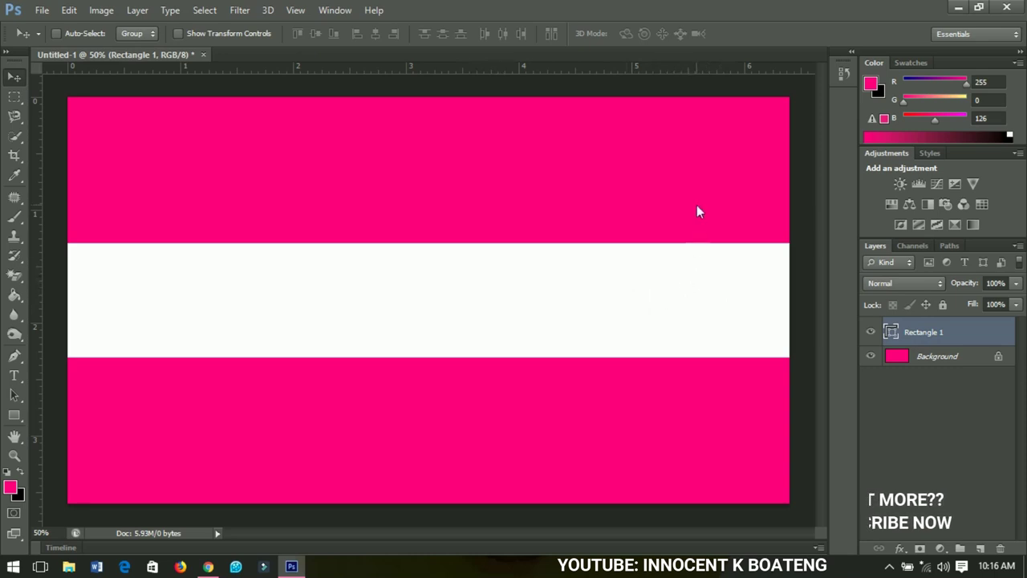
Convert Rectangle 1 to a smart object and open its contents as Rectangle 1.psb
{"action": "right_click", "coordinate": [936, 329]}
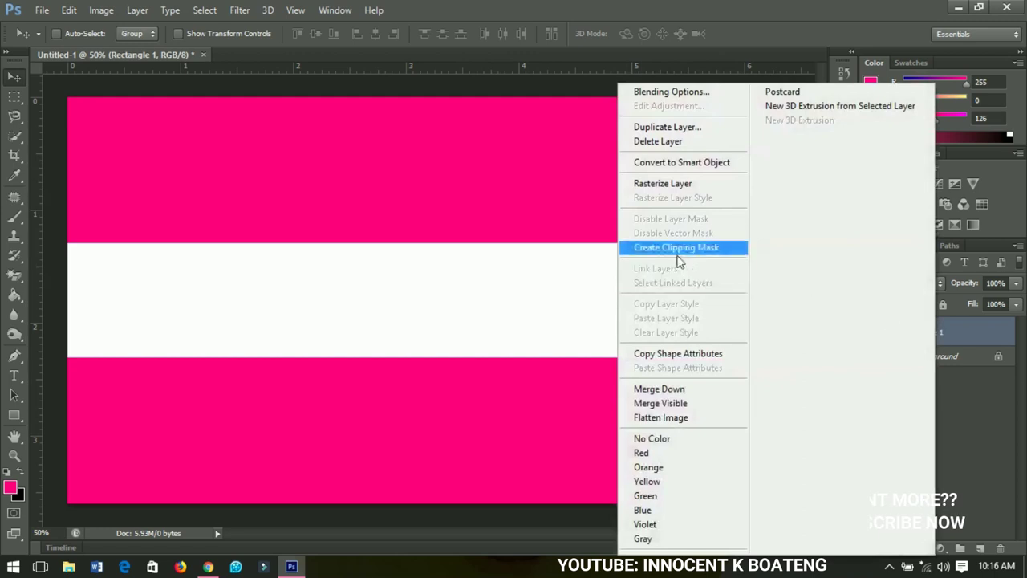
{"action": "left_click", "coordinate": [664, 164]}
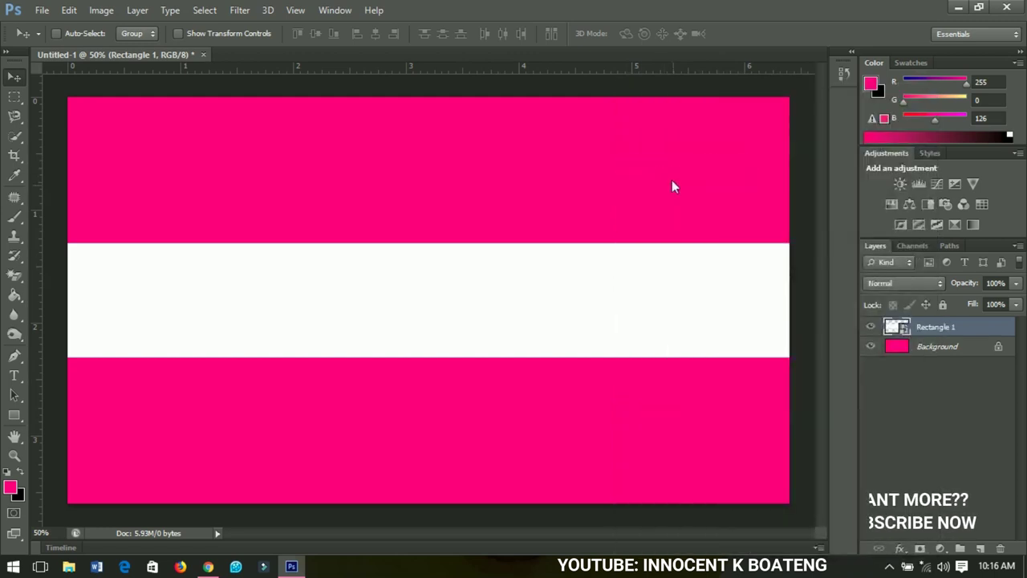
{"action": "double_click", "coordinate": [897, 327]}
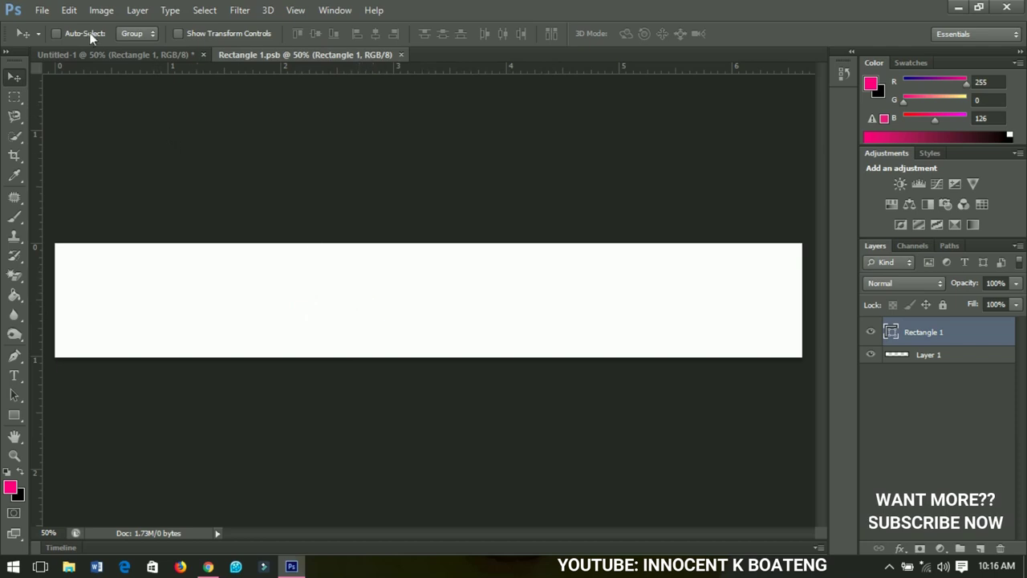
{"action": "left_click", "coordinate": [85, 56]}
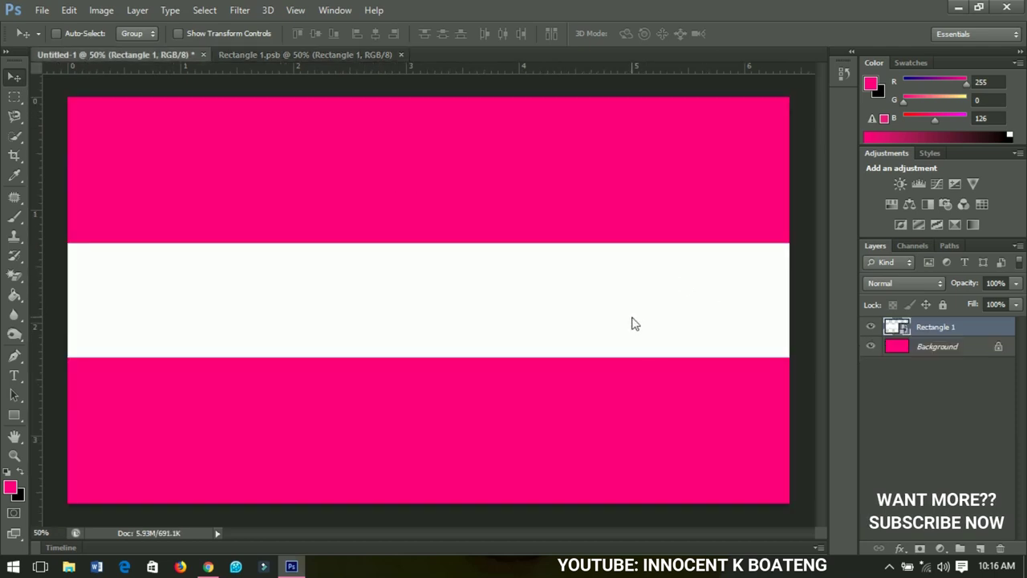
{"action": "left_click", "coordinate": [354, 55]}
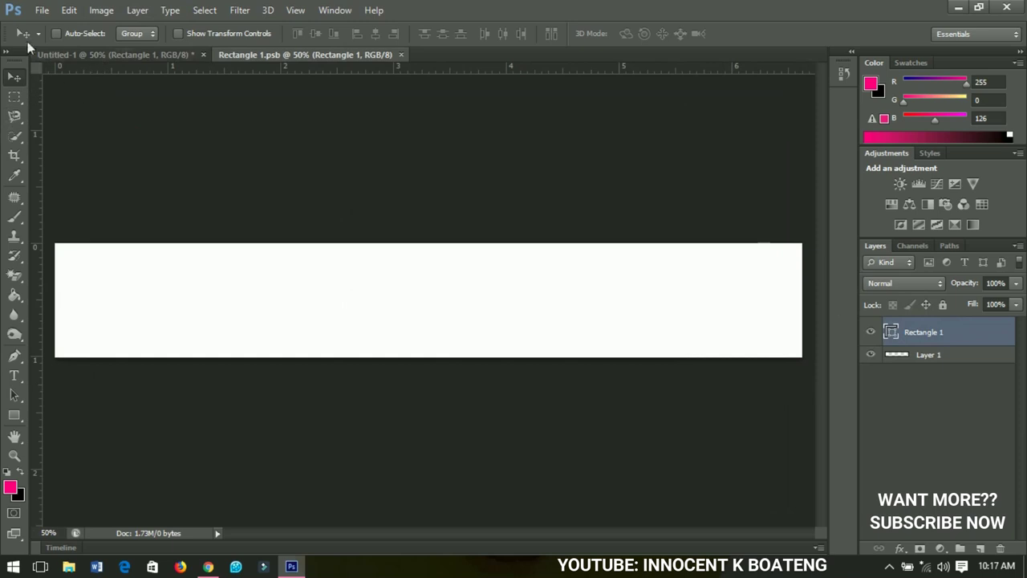
Open the woman's portrait JPG from New folder (3) on the Desktop
{"action": "left_click", "coordinate": [39, 11]}
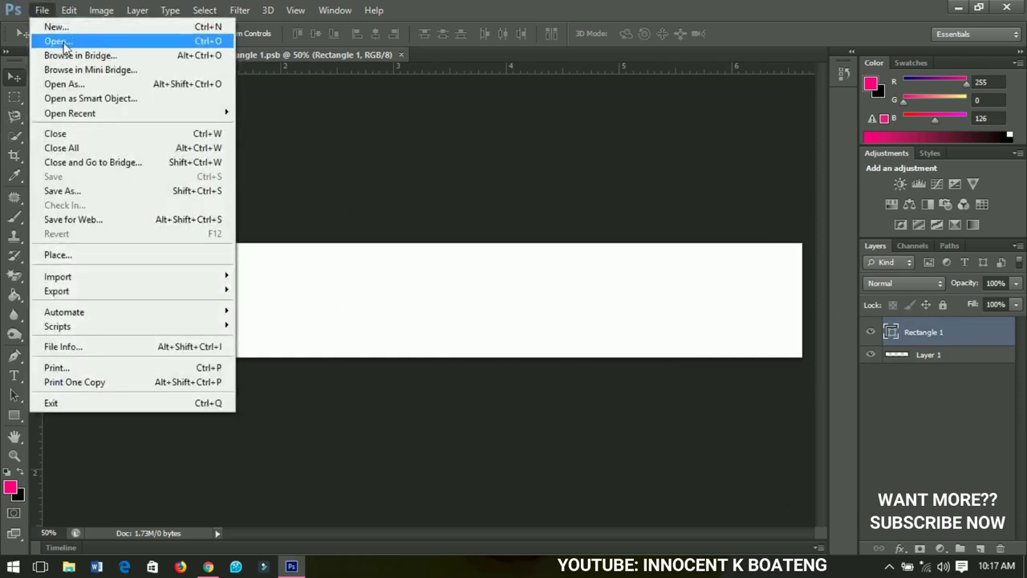
{"action": "left_click", "coordinate": [48, 40]}
{"action": "left_click", "coordinate": [387, 178]}
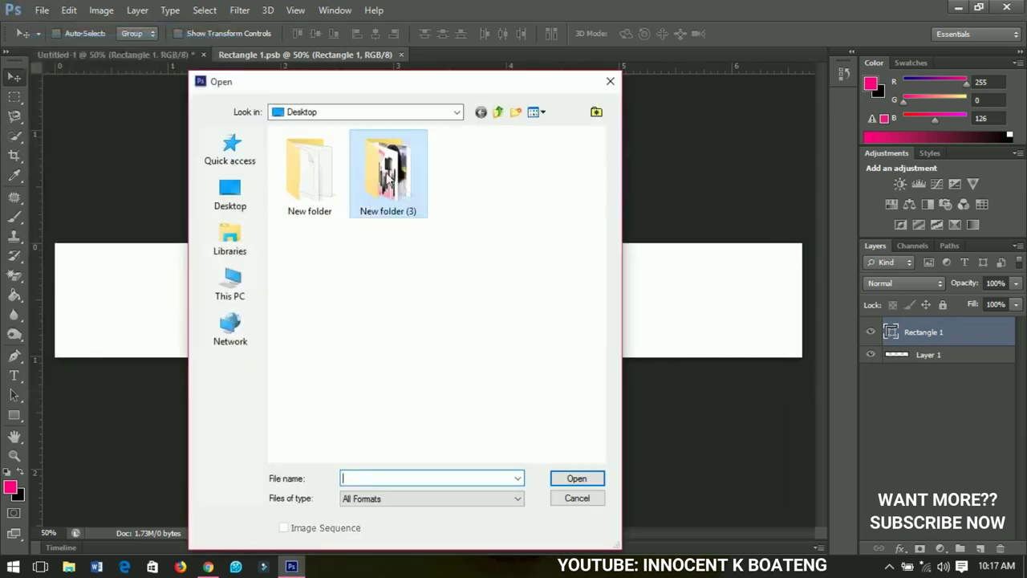
{"action": "double_click", "coordinate": [387, 178]}
{"action": "left_click", "coordinate": [394, 170]}
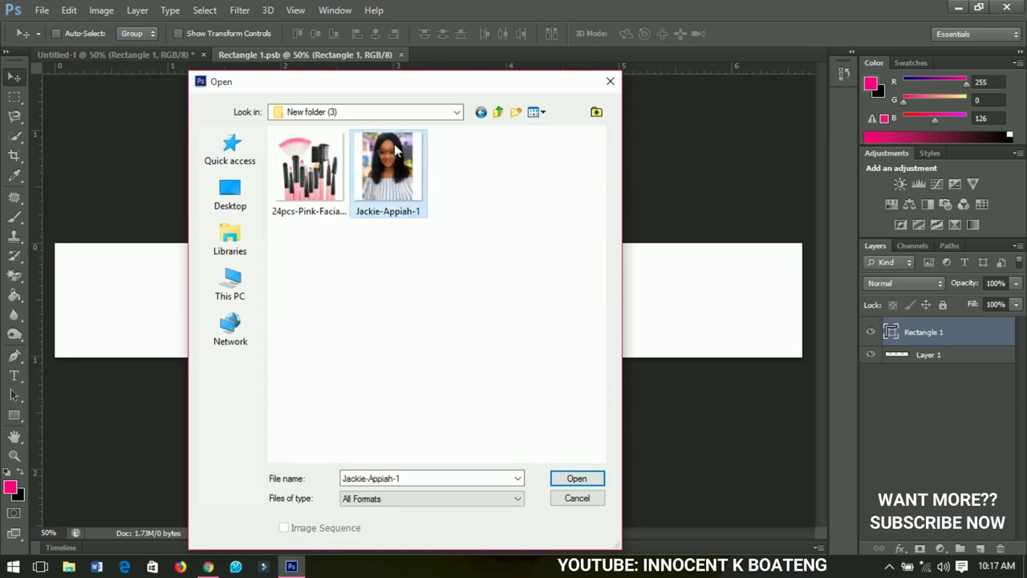
{"action": "left_click", "coordinate": [576, 478]}
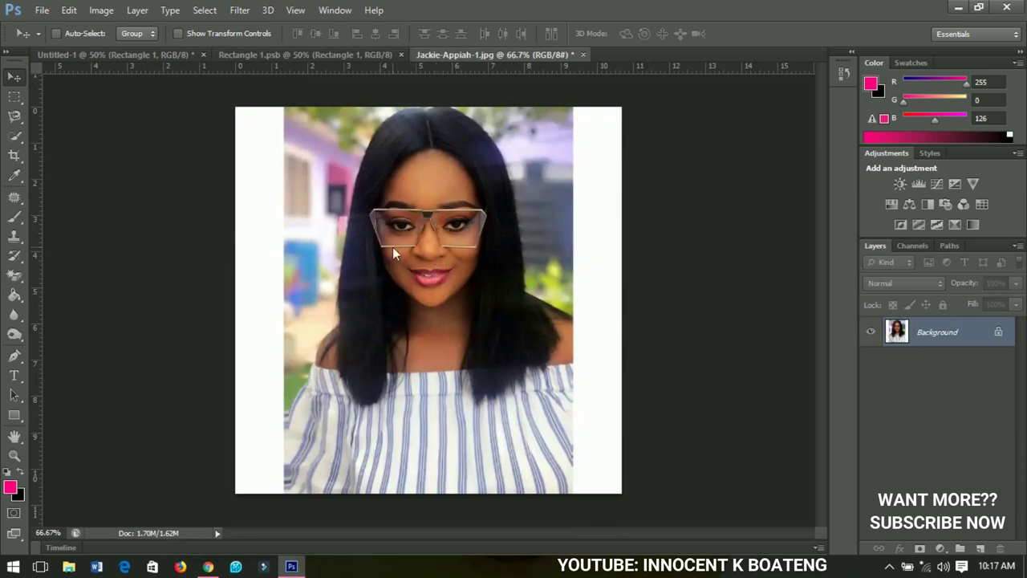
Crop the white margins off the portrait's left and right sides
{"action": "key", "text": "c"}
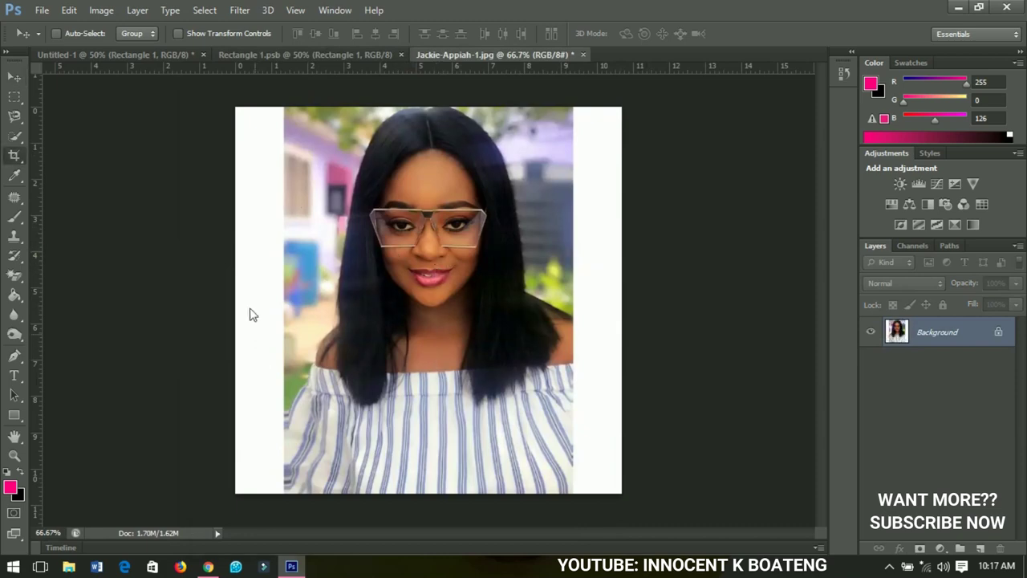
{"action": "left_click_drag", "start_coordinate": [237, 303], "coordinate": [261, 310]}
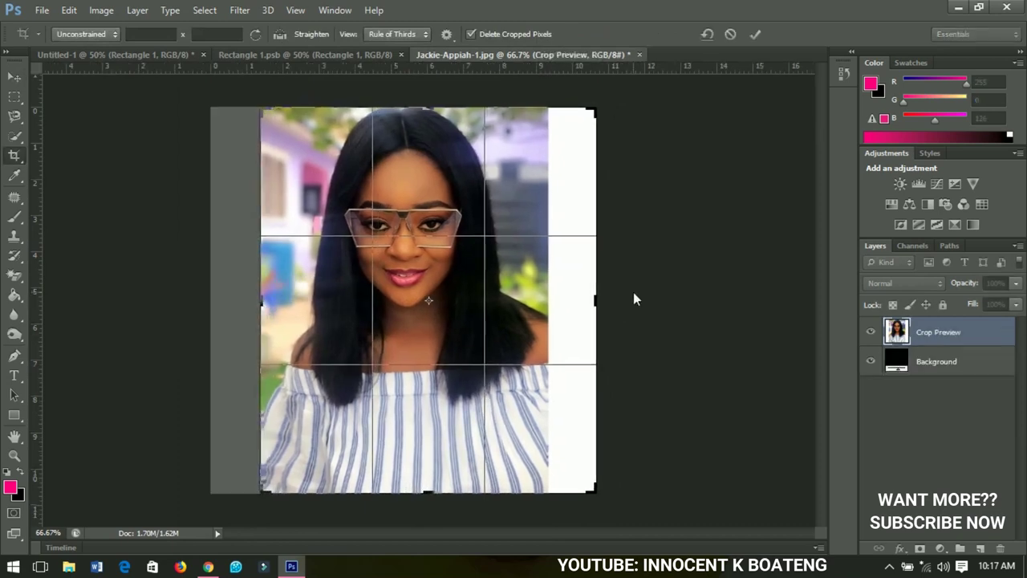
{"action": "left_click_drag", "start_coordinate": [594, 302], "coordinate": [570, 304]}
{"action": "key", "text": "Return"}
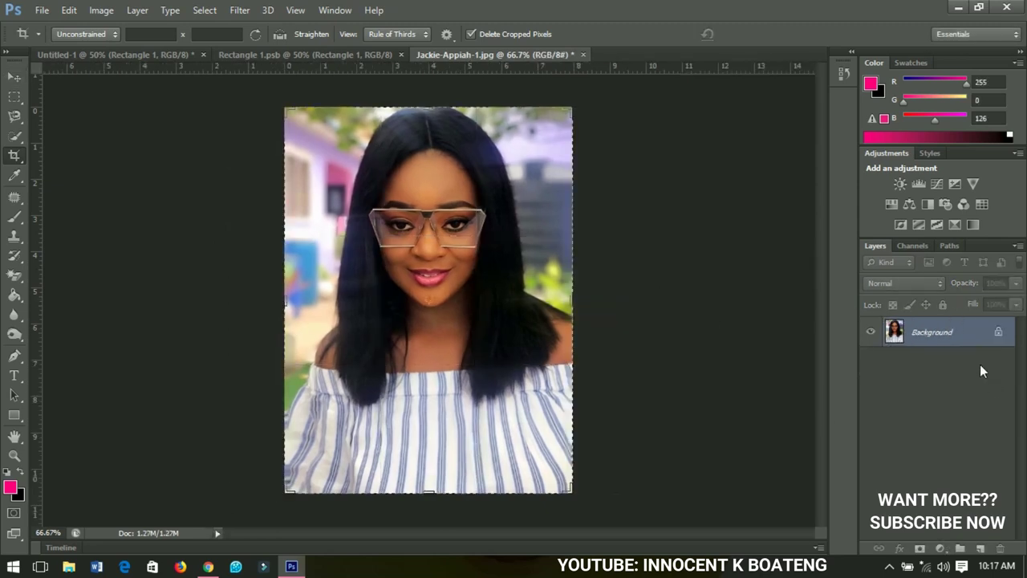
Unlock the Background as a layer and drag the photo to Rectangle 1.psb's left edge
{"action": "double_click", "coordinate": [965, 335]}
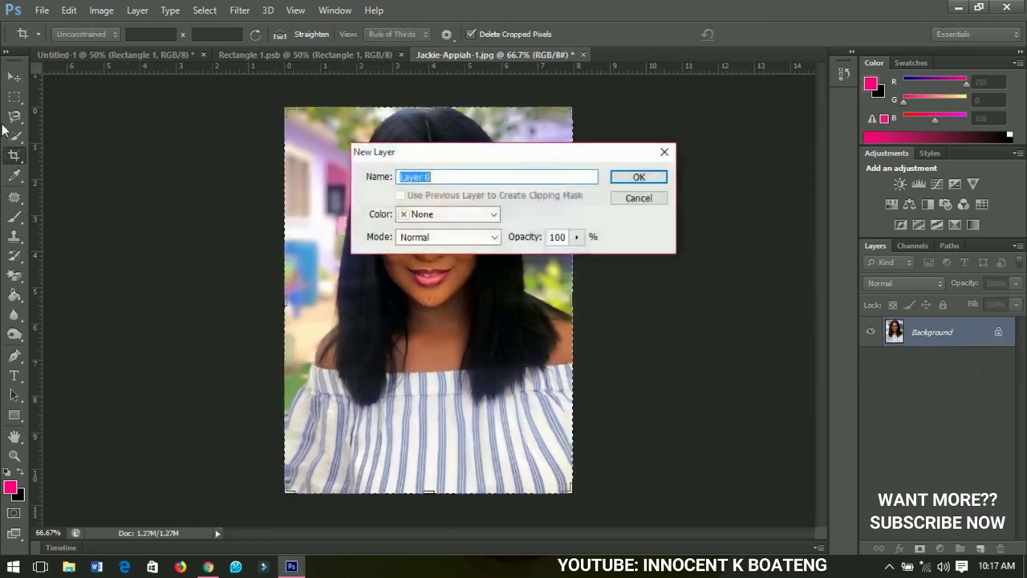
{"action": "left_click", "coordinate": [639, 176]}
{"action": "key", "text": "v"}
{"action": "left_click_drag", "start_coordinate": [573, 368], "coordinate": [289, 356]}
{"action": "left_click_drag", "start_coordinate": [274, 306], "coordinate": [170, 326]}
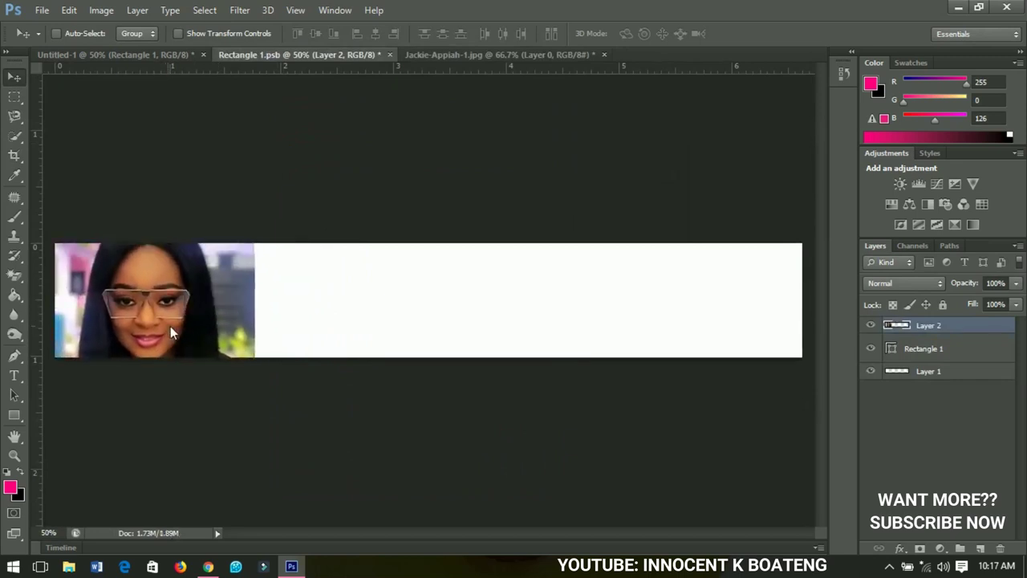
Scale the portrait to about 46% and nudge it to the banner's top near the left end
{"action": "key", "text": "ctrl+t"}
{"action": "left_click_drag", "start_coordinate": [255, 215], "coordinate": [174, 314]}
{"action": "key", "text": "Return"}
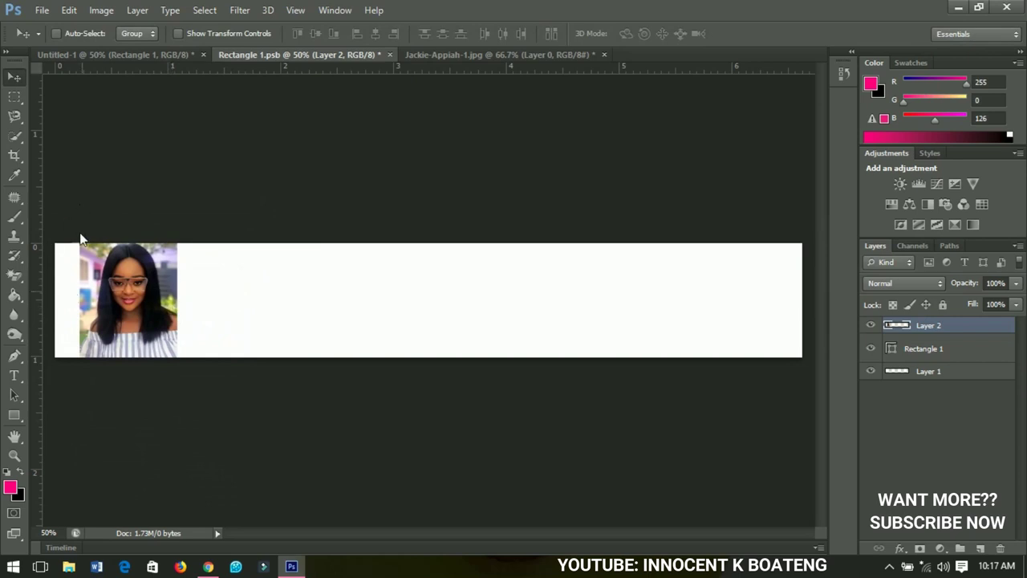
{"action": "left_click", "coordinate": [151, 56]}
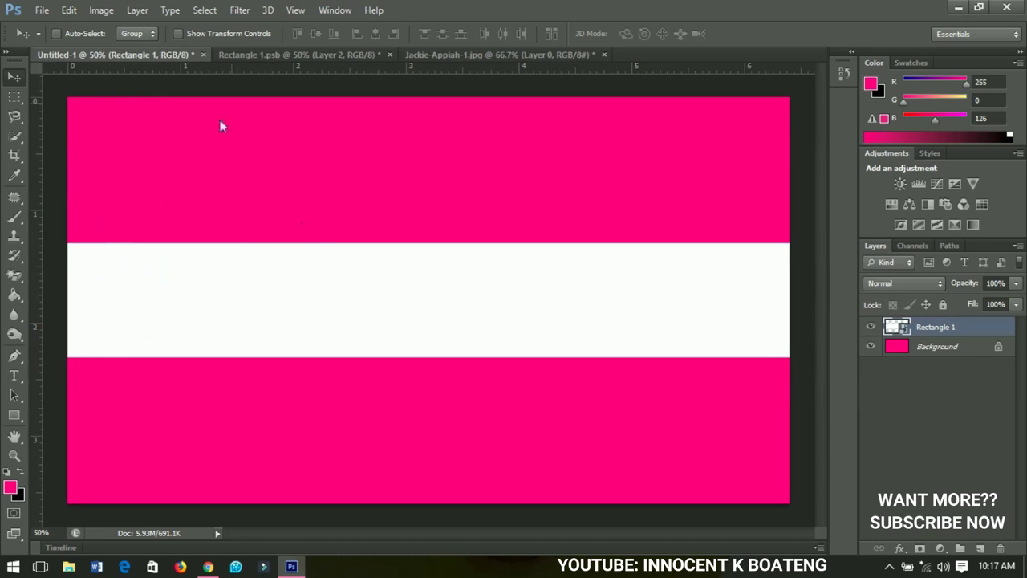
{"action": "left_click", "coordinate": [284, 57]}
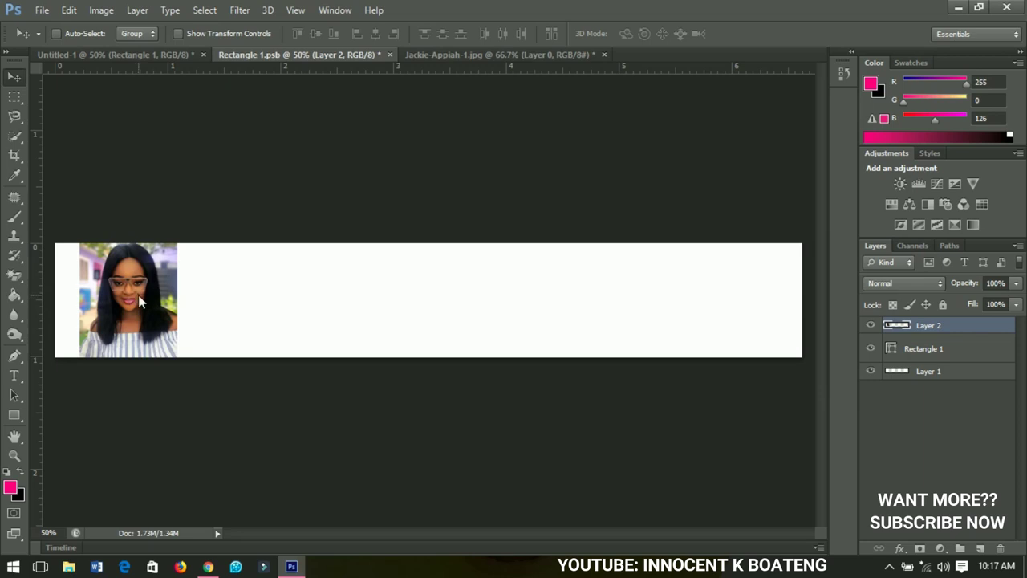
{"action": "key", "text": "Down"}
{"action": "key", "text": "Down"}
{"action": "key", "text": "Down"}
{"action": "key", "text": "Down"}
{"action": "key", "text": "Up"}
{"action": "key", "text": "Up"}
{"action": "key", "text": "Up"}
{"action": "key", "text": "Up"}
Add a Messenger Pigeons text line right of the photo, typing the woman's full name
{"action": "left_click", "coordinate": [12, 376]}
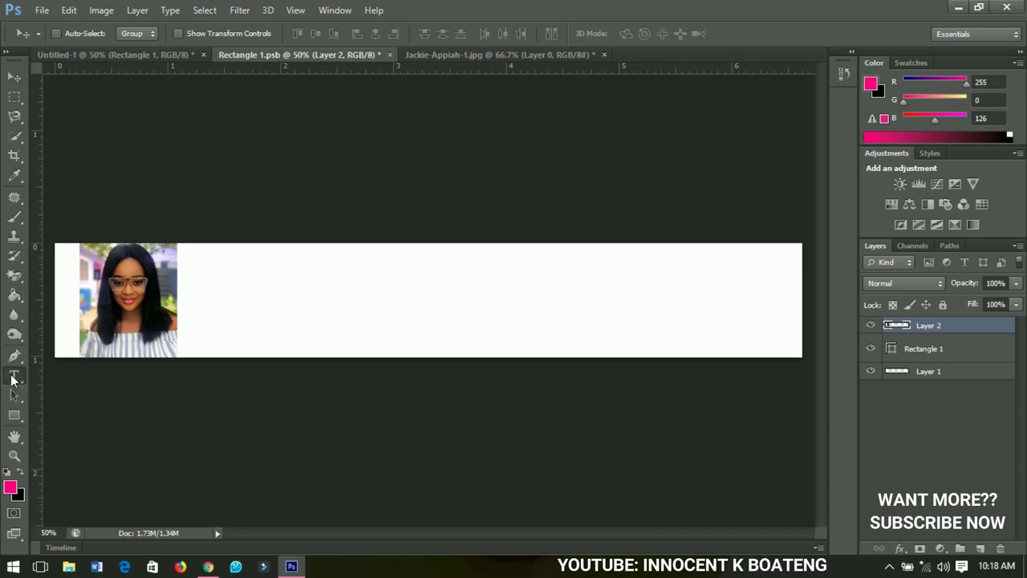
{"action": "left_click", "coordinate": [325, 281]}
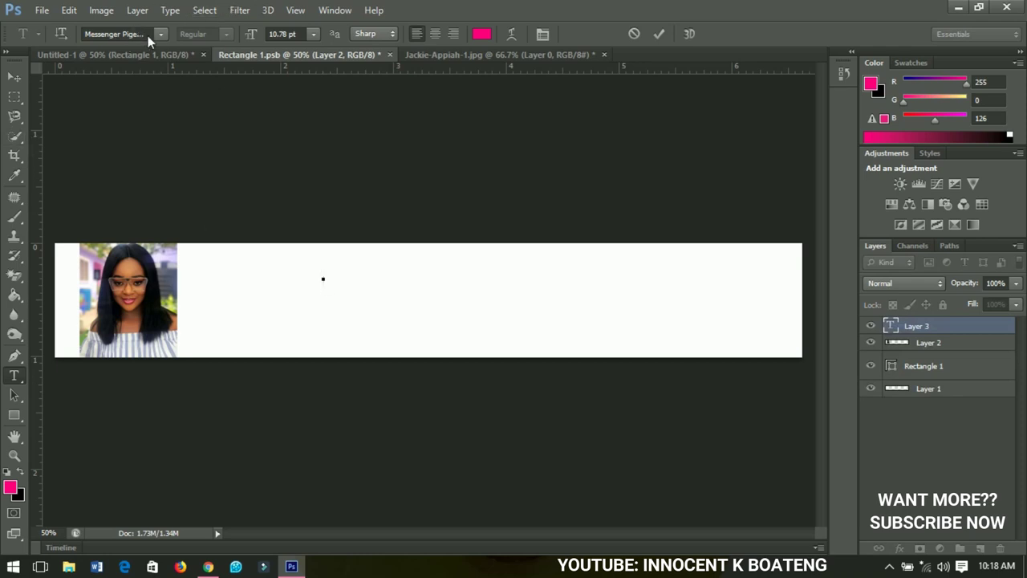
{"action": "left_click", "coordinate": [160, 34]}
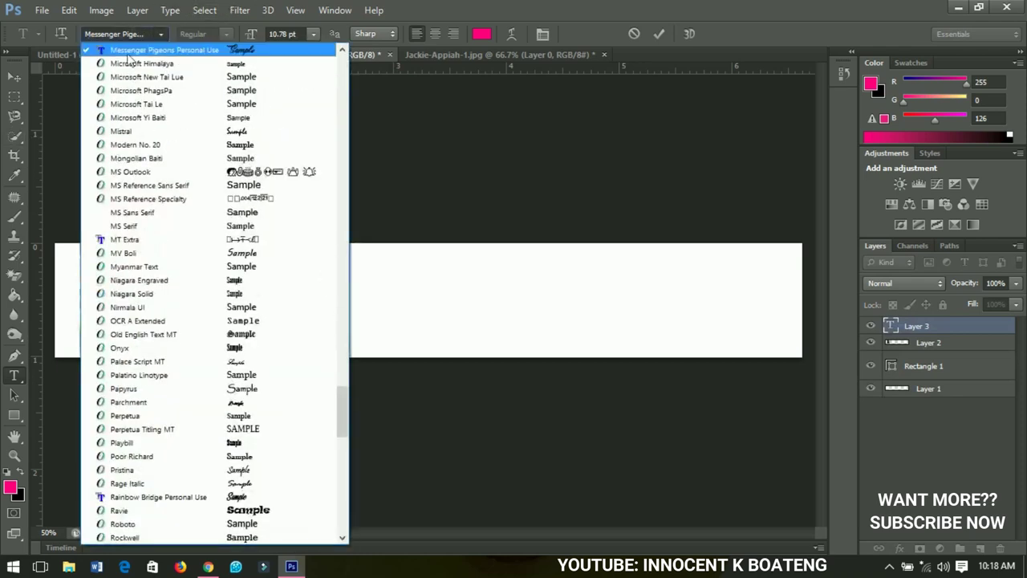
{"action": "left_click", "coordinate": [221, 51]}
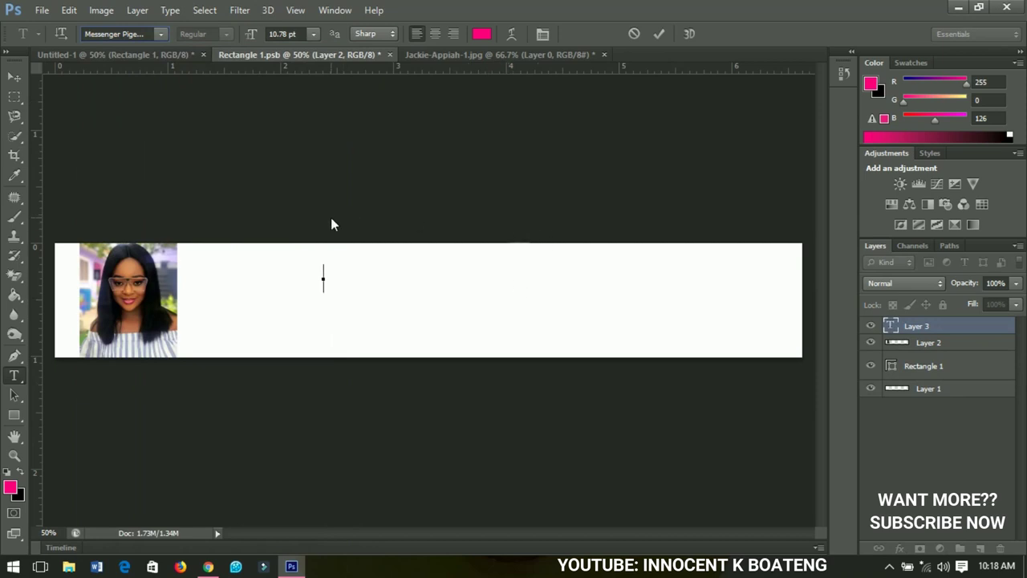
{"action": "type", "text": "Jackie Apiah"}
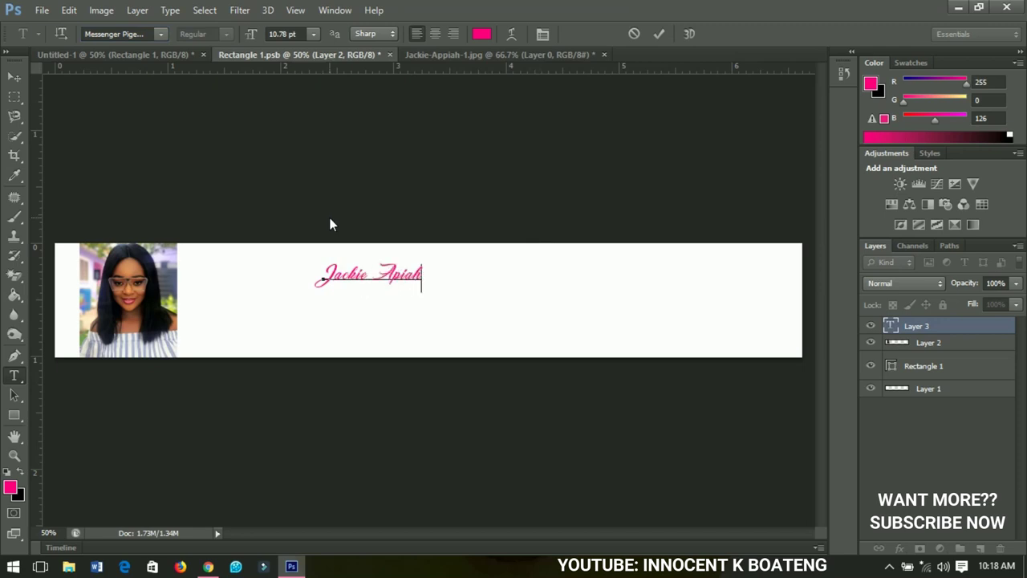
{"action": "key", "text": "BackSpace"}
{"action": "key", "text": "BackSpace"}
{"action": "key", "text": "BackSpace"}
Correct the spelling of the script name and enlarge it to 250%
{"action": "type", "text": "piah"}
{"action": "left_click", "coordinate": [14, 77]}
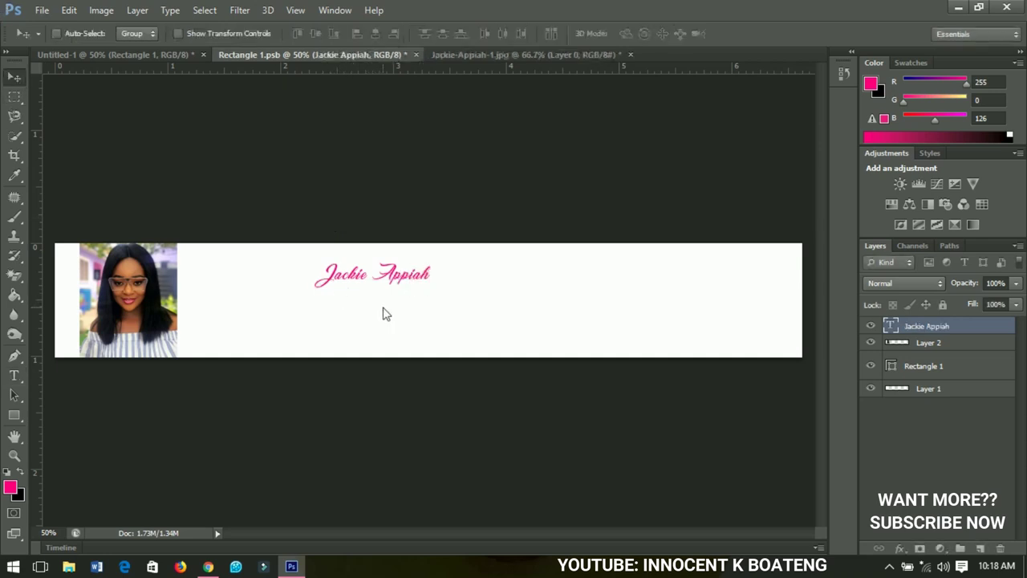
{"action": "key", "text": "ctrl+t"}
{"action": "left_click_drag", "start_coordinate": [431, 295], "coordinate": [517, 332]}
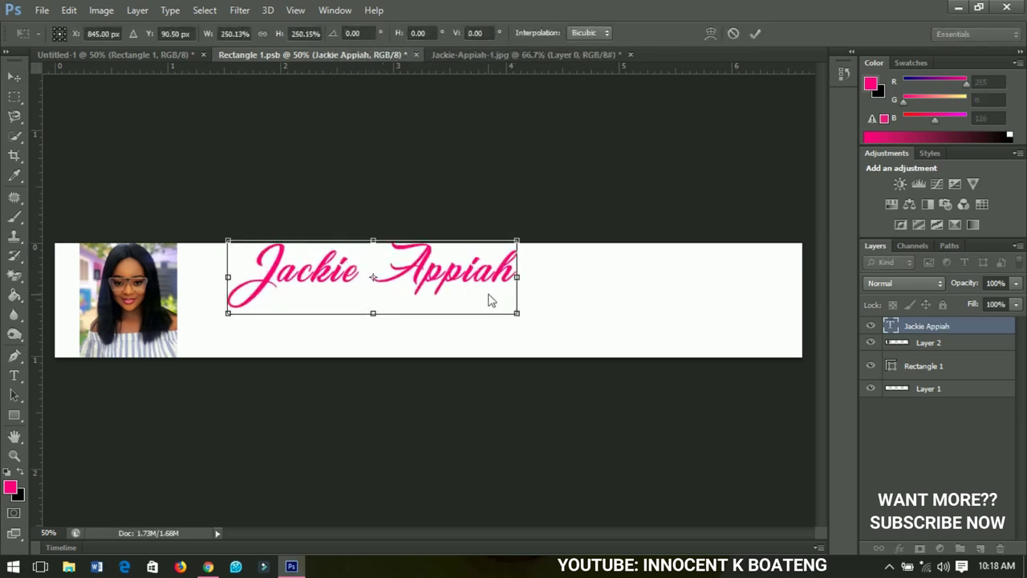
{"action": "key", "text": "Return"}
{"action": "left_click_drag", "start_coordinate": [424, 286], "coordinate": [465, 302]}
Centre the name horizontally and vertically on the banner, nudge it up and enlarge it slightly
{"action": "key", "text": "ctrl+a"}
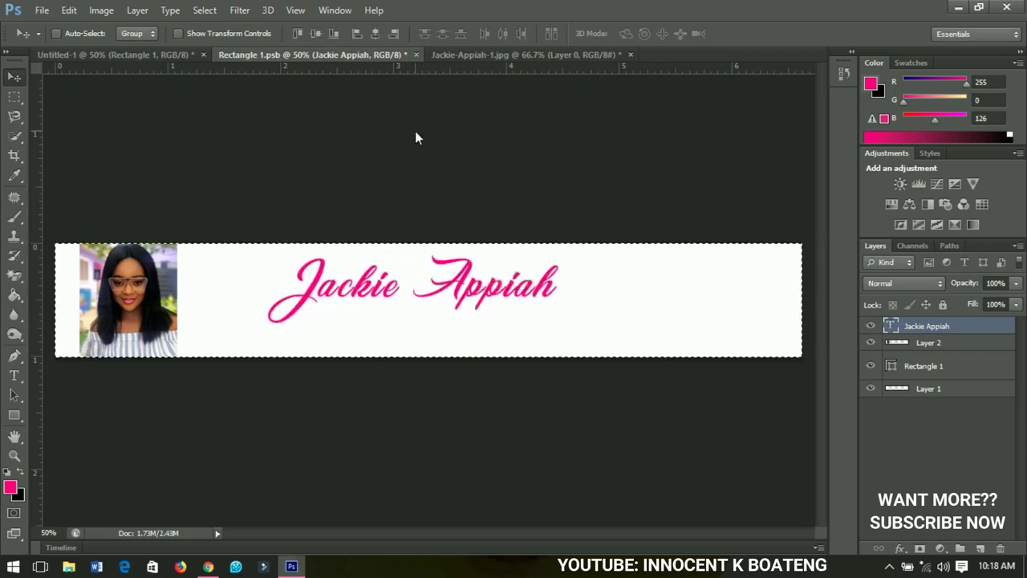
{"action": "left_click", "coordinate": [376, 34]}
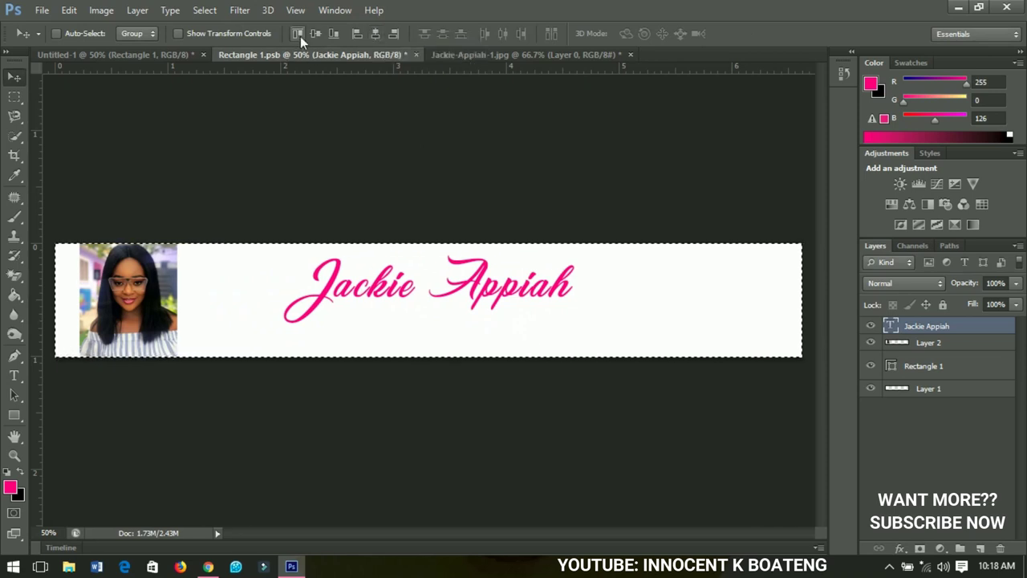
{"action": "left_click", "coordinate": [315, 34]}
{"action": "key", "text": "ctrl+d"}
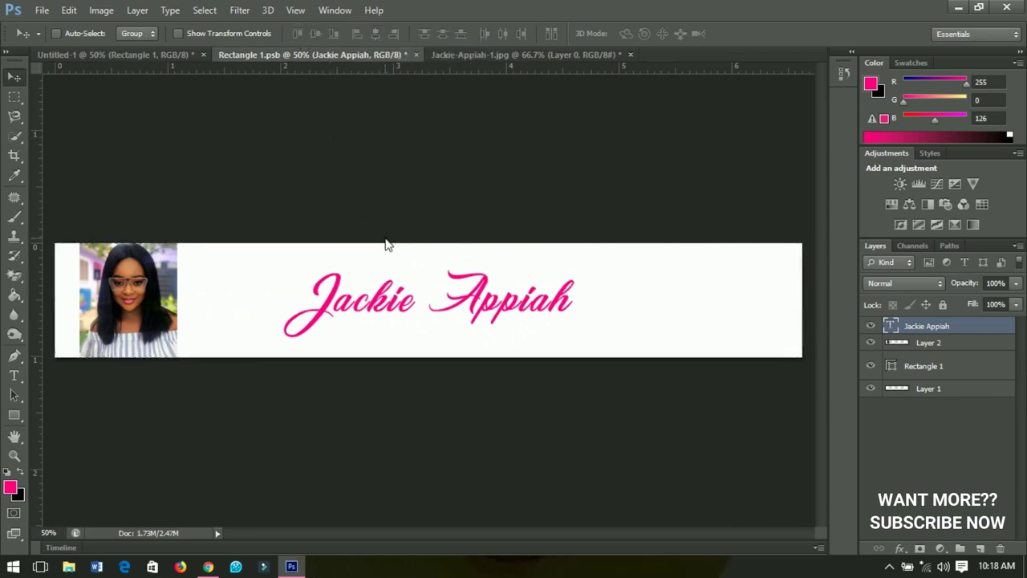
{"action": "key", "text": "Up"}
{"action": "key", "text": "Up"}
{"action": "key", "text": "Up"}
{"action": "key", "text": "Up"}
{"action": "key", "text": "Up"}
{"action": "key", "text": "Up"}
{"action": "key", "text": "Up"}
{"action": "key", "text": "Up"}
{"action": "key", "text": "Up"}
{"action": "key", "text": "Up"}
{"action": "key", "text": "Up"}
{"action": "key", "text": "Up"}
{"action": "key", "text": "Up"}
{"action": "key", "text": "Up"}
{"action": "key", "text": "Up"}
{"action": "key", "text": "Up"}
{"action": "key", "text": "Up"}
{"action": "key", "text": "Up"}
{"action": "key", "text": "Up"}
{"action": "key", "text": "Up"}
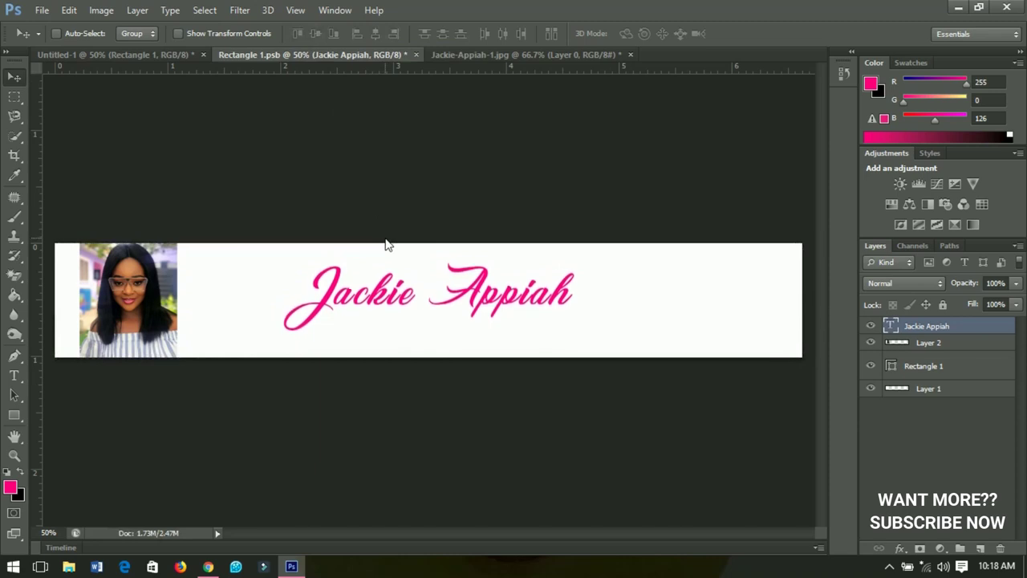
{"action": "key", "text": "Up"}
{"action": "key", "text": "Up"}
{"action": "key", "text": "Up"}
{"action": "key", "text": "Up"}
{"action": "key", "text": "Up"}
{"action": "key", "text": "Up"}
{"action": "key", "text": "Up"}
{"action": "key", "text": "Up"}
{"action": "key", "text": "Up"}
{"action": "key", "text": "Up"}
{"action": "key", "text": "Up"}
{"action": "key", "text": "Up"}
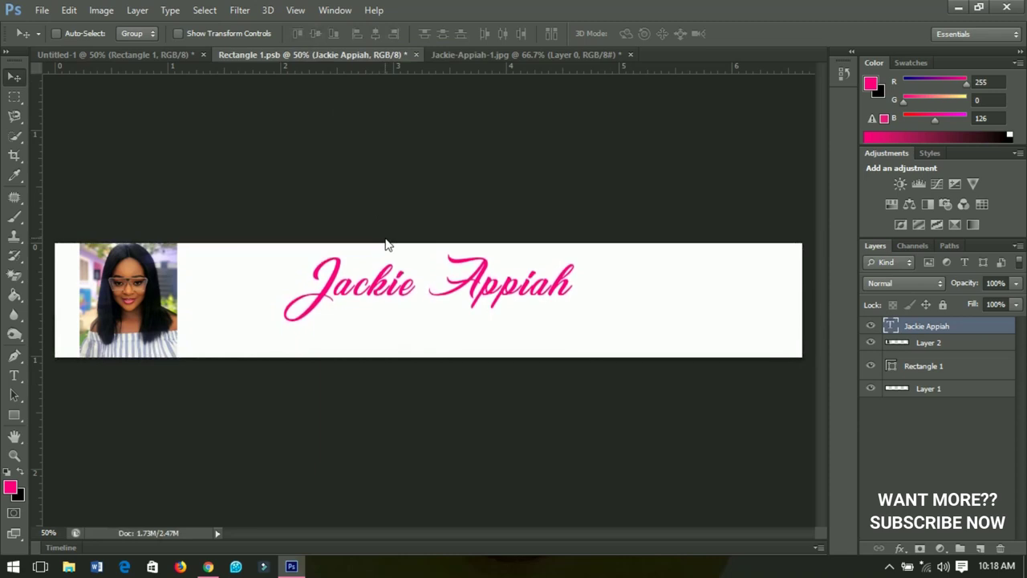
{"action": "key", "text": "ctrl+t"}
{"action": "left_click_drag", "start_coordinate": [573, 332], "coordinate": [595, 338]}
{"action": "key", "text": "Return"}
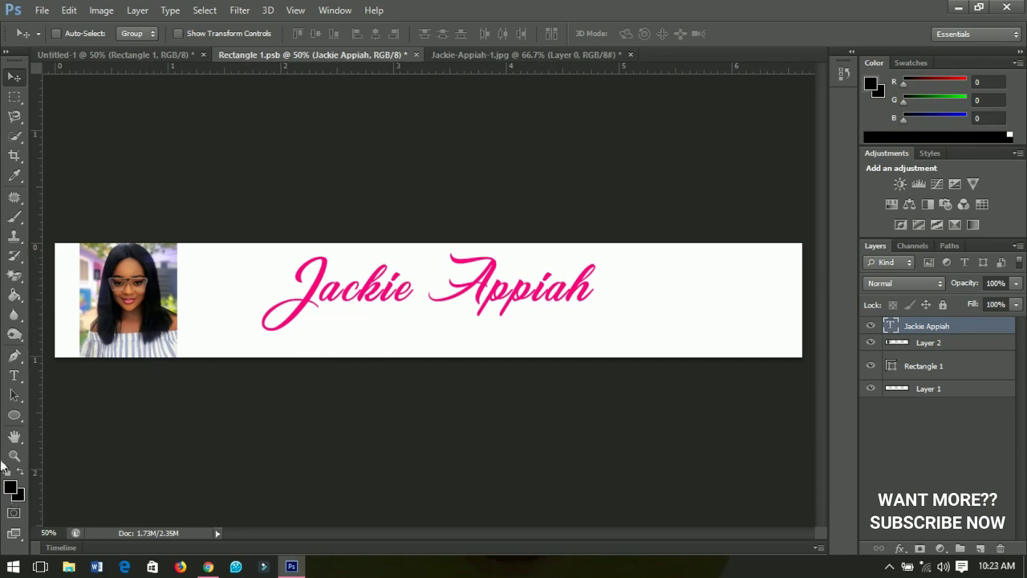
Draw a small circle under the name and set its fill to black (000000)
{"action": "left_click", "coordinate": [19, 421]}
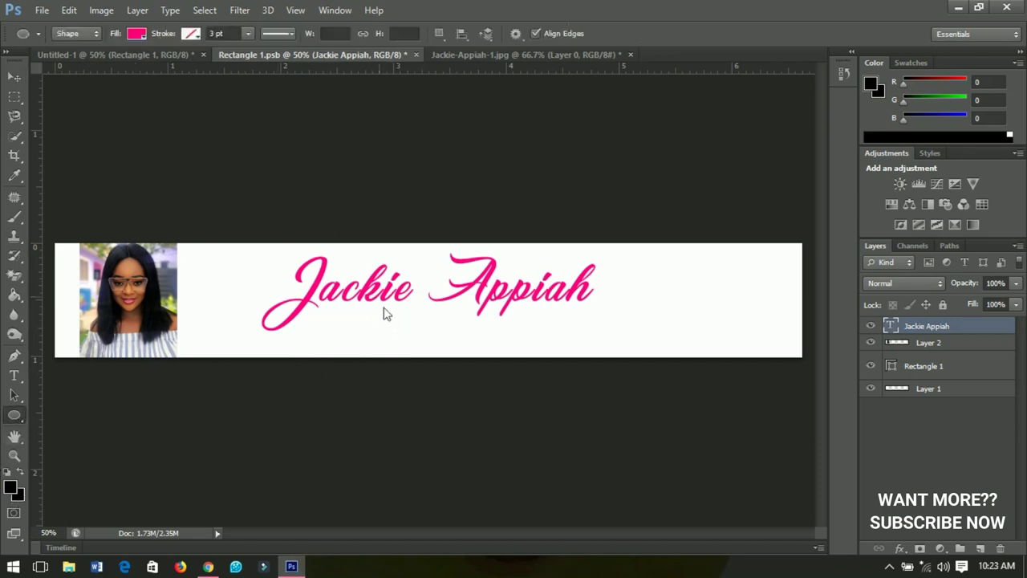
{"action": "scroll", "coordinate": [341, 337], "scroll_direction": "up", "scroll_amount": 1}
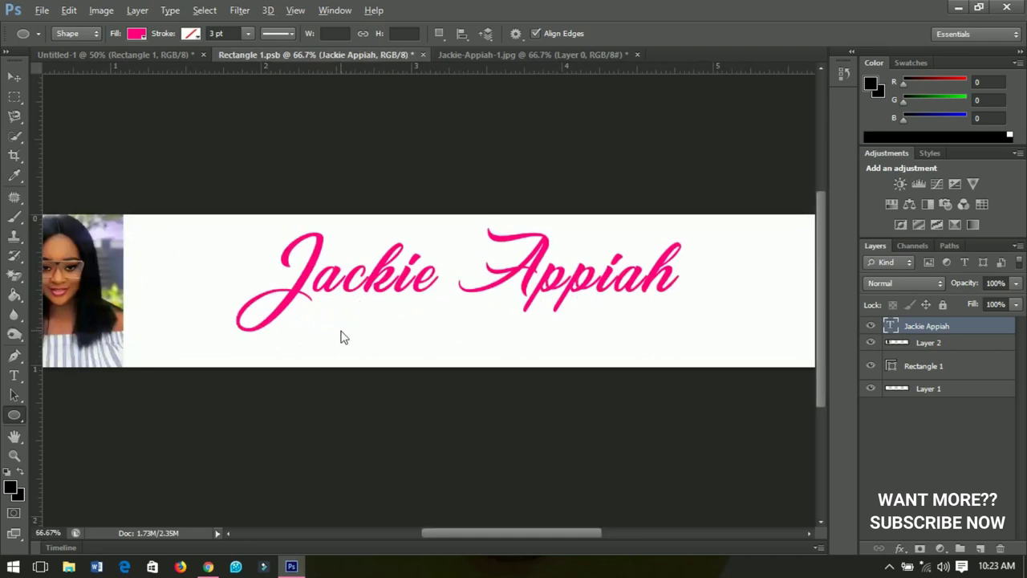
{"action": "scroll", "coordinate": [341, 338], "scroll_direction": "up", "scroll_amount": 1}
{"action": "scroll", "coordinate": [353, 294], "scroll_direction": "down", "scroll_amount": 1}
{"action": "left_click_drag", "start_coordinate": [302, 292], "coordinate": [336, 313]}
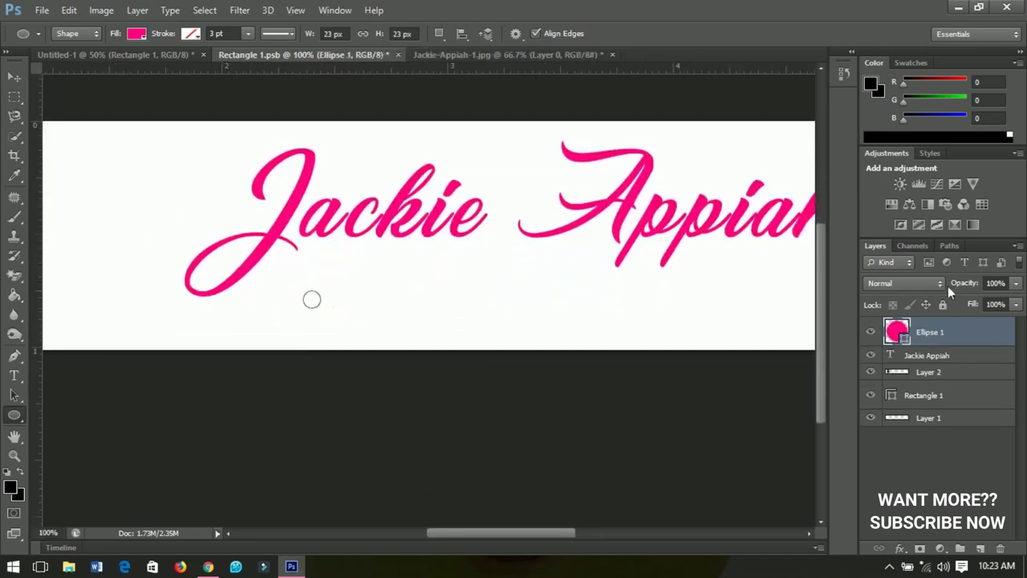
{"action": "double_click", "coordinate": [903, 339]}
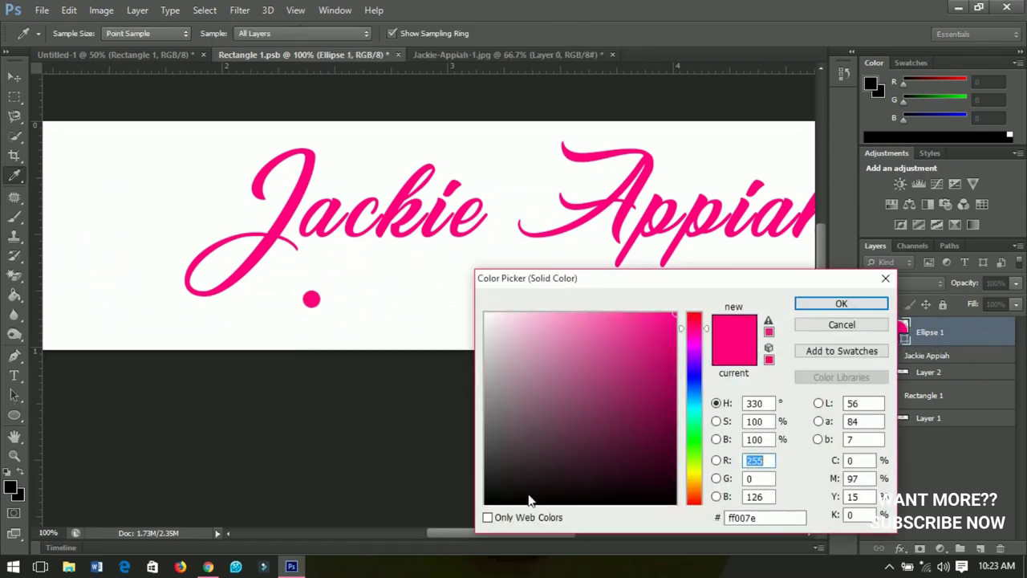
{"action": "left_click_drag", "start_coordinate": [530, 499], "coordinate": [470, 518]}
{"action": "key", "text": "Return"}
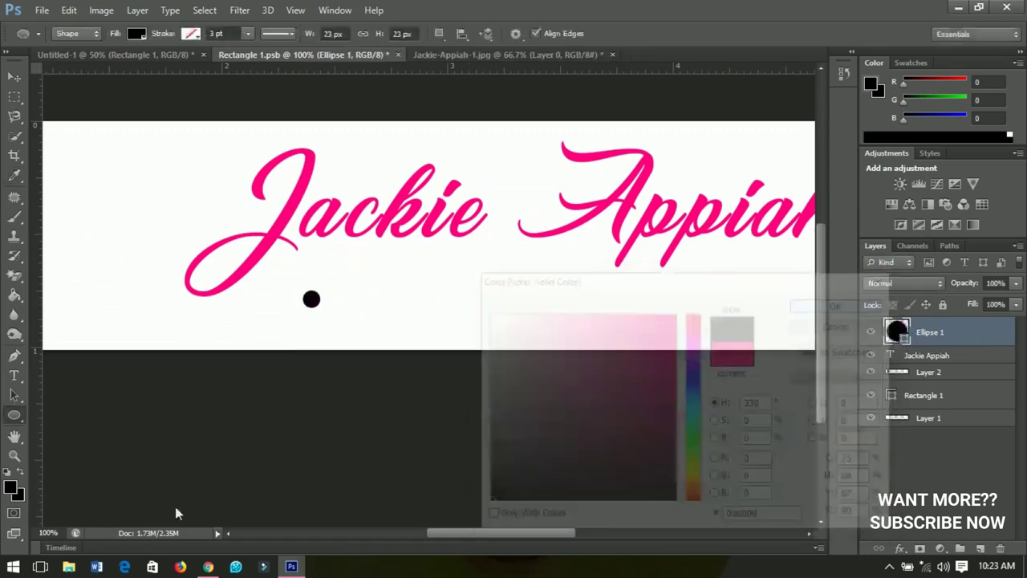
Add BEAUTY text in Akrobat Bold beside the dot
{"action": "left_click", "coordinate": [13, 375]}
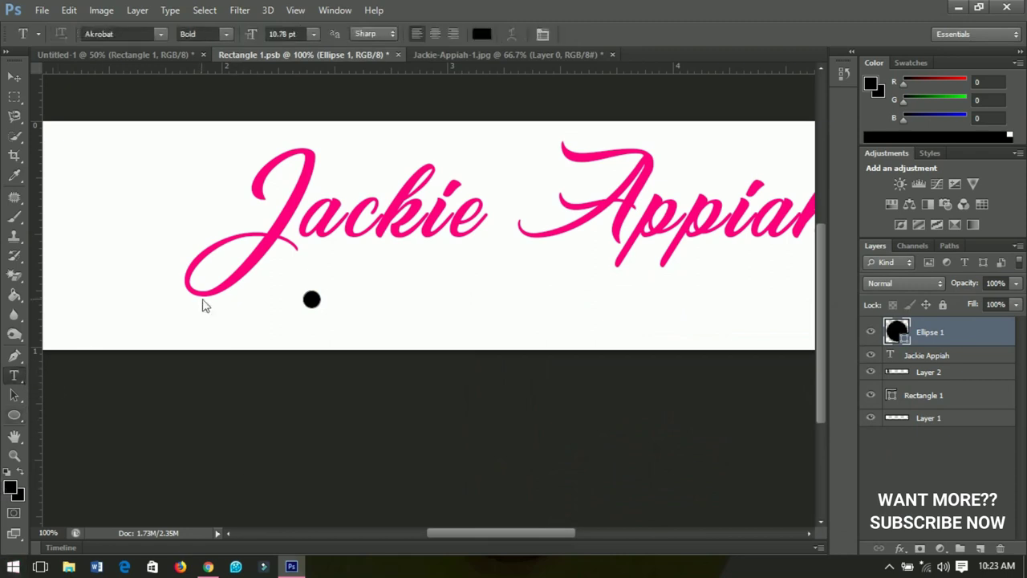
{"action": "scroll", "coordinate": [353, 329], "scroll_direction": "down", "scroll_amount": 1}
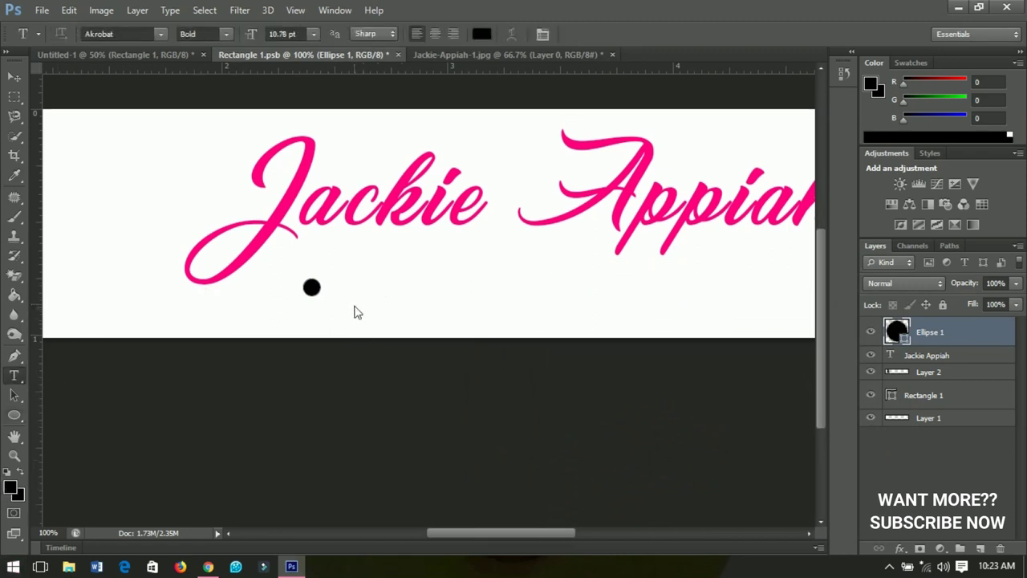
{"action": "left_click", "coordinate": [355, 308]}
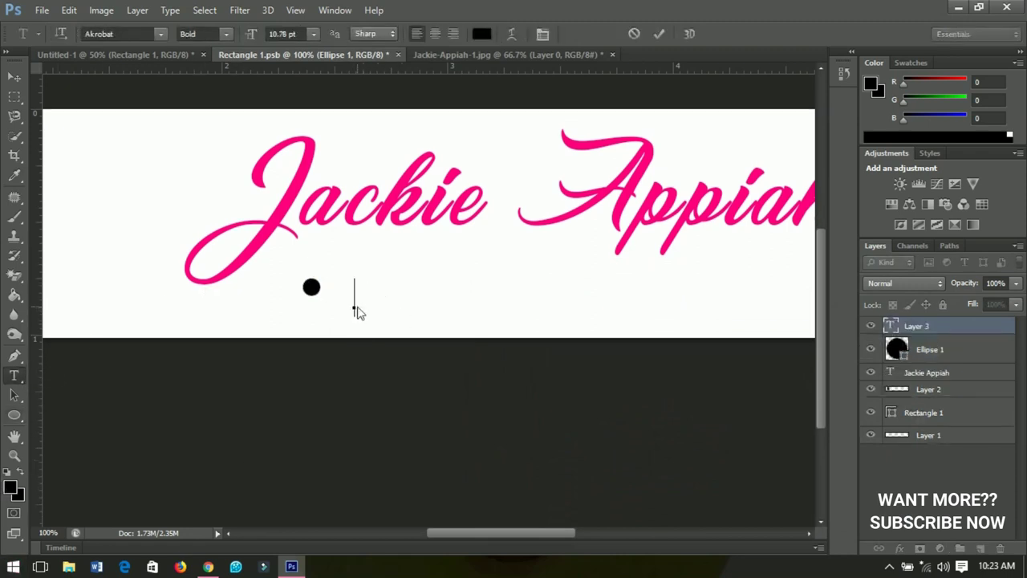
{"action": "left_click", "coordinate": [121, 35]}
{"action": "left_click", "coordinate": [203, 37]}
{"action": "left_click", "coordinate": [359, 310]}
{"action": "type", "text": "bea"}
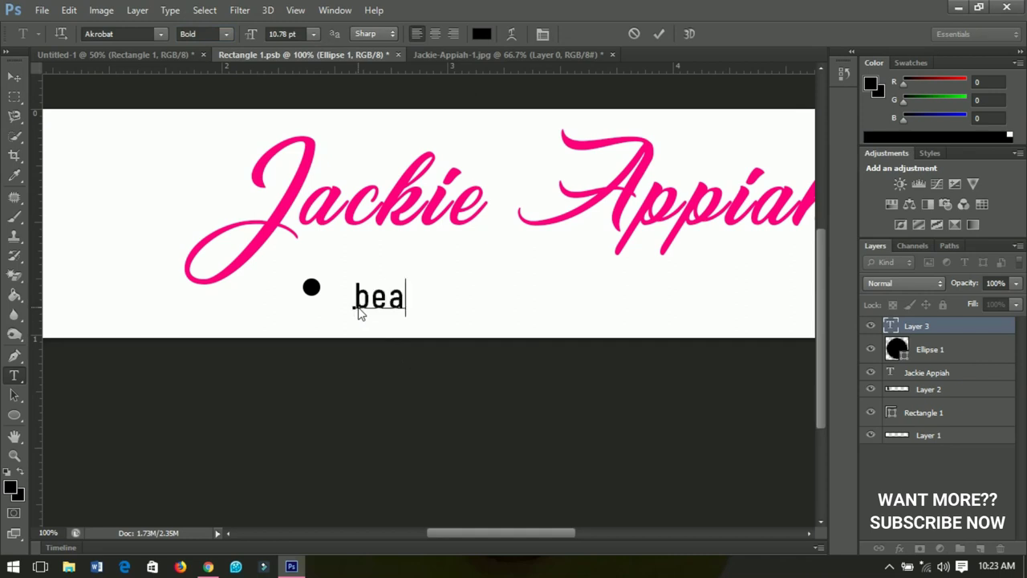
{"action": "key", "text": "Left"}
{"action": "key", "text": "Left"}
{"action": "key", "text": "Right"}
{"action": "key", "text": "Right"}
{"action": "key", "text": "Right"}
{"action": "left_click", "coordinate": [15, 76]}
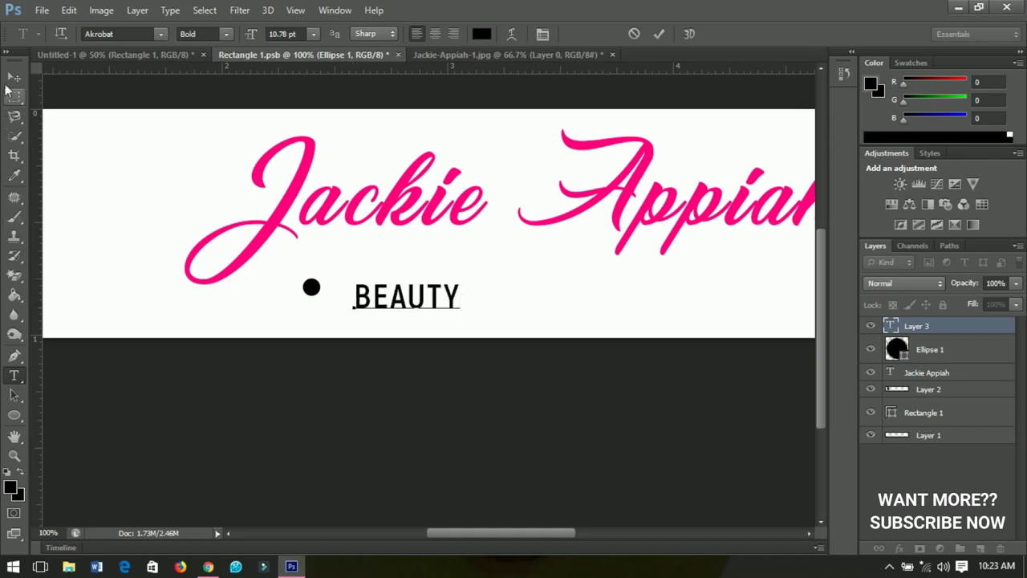
Shrink the BEAUTY text and nudge it down to line up with the dot
{"action": "key", "text": "ctrl+t"}
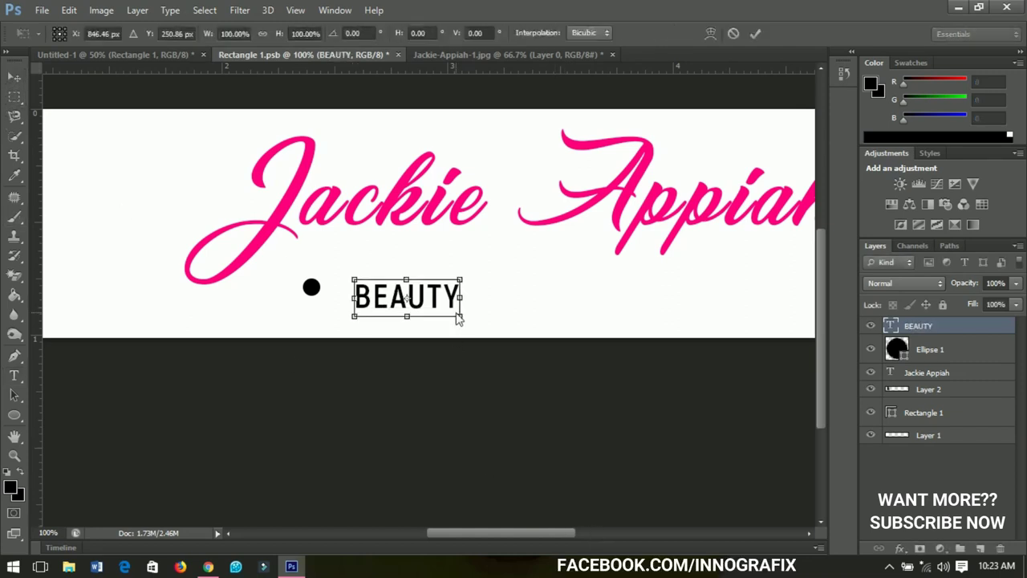
{"action": "left_click_drag", "start_coordinate": [460, 316], "coordinate": [376, 297]}
{"action": "key", "text": "Return"}
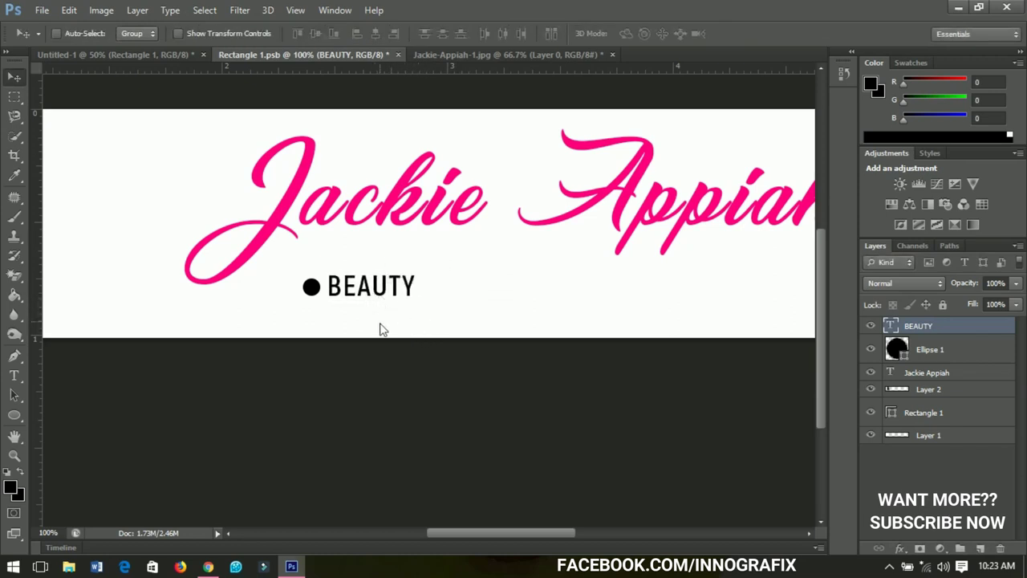
{"action": "key", "text": "Down"}
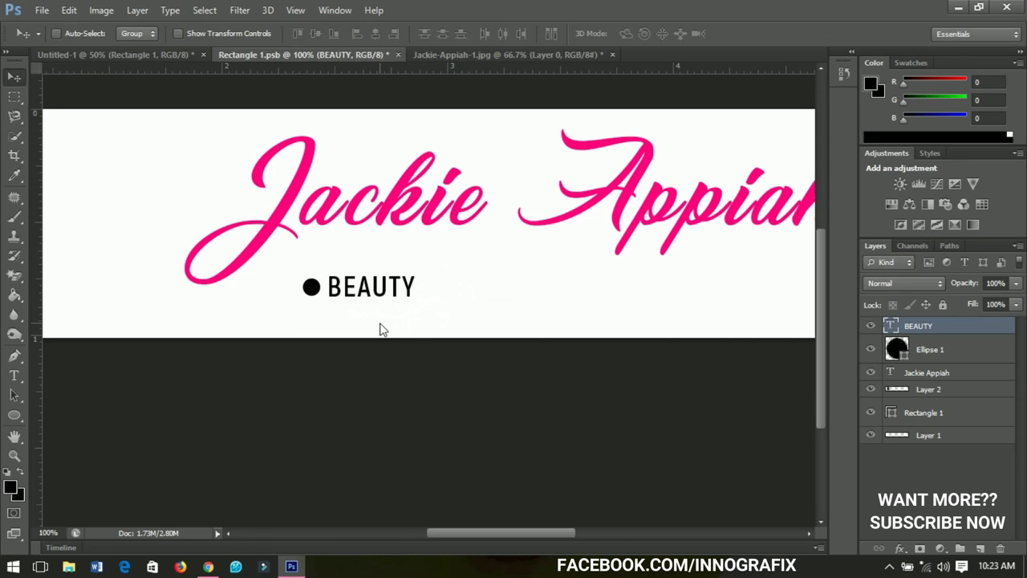
{"action": "scroll", "coordinate": [520, 297], "scroll_direction": "down", "scroll_amount": 1}
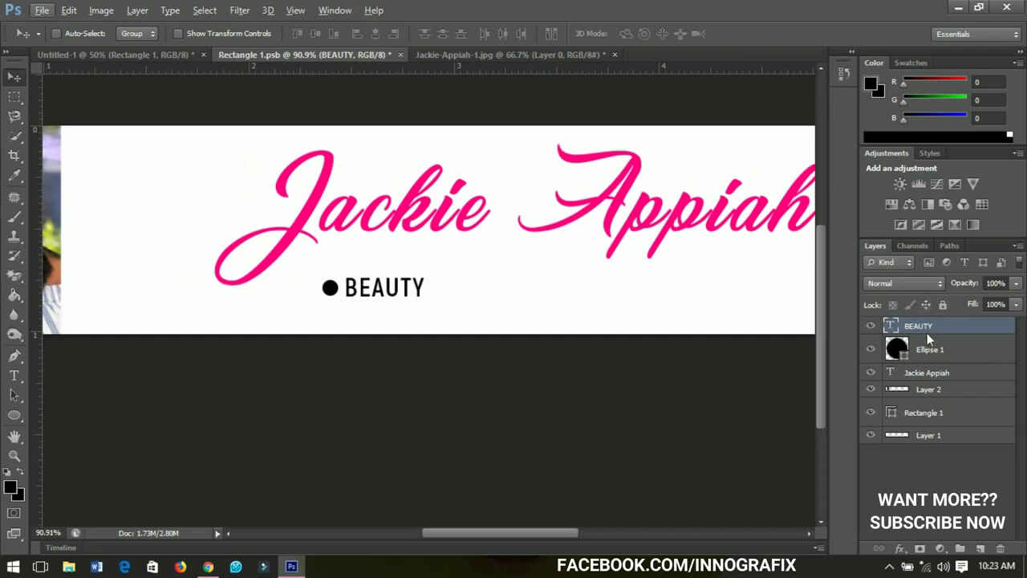
Duplicate the dot and BEAUTY, move the copy right and change its word to FASHION
{"action": "left_click", "coordinate": [930, 350], "text": "shift"}
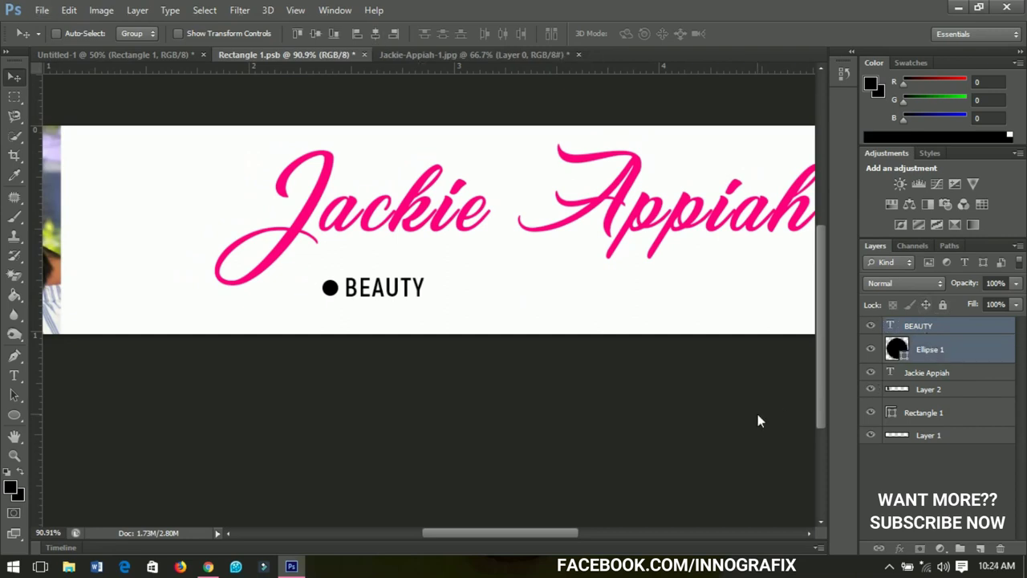
{"action": "key", "text": "ctrl+j"}
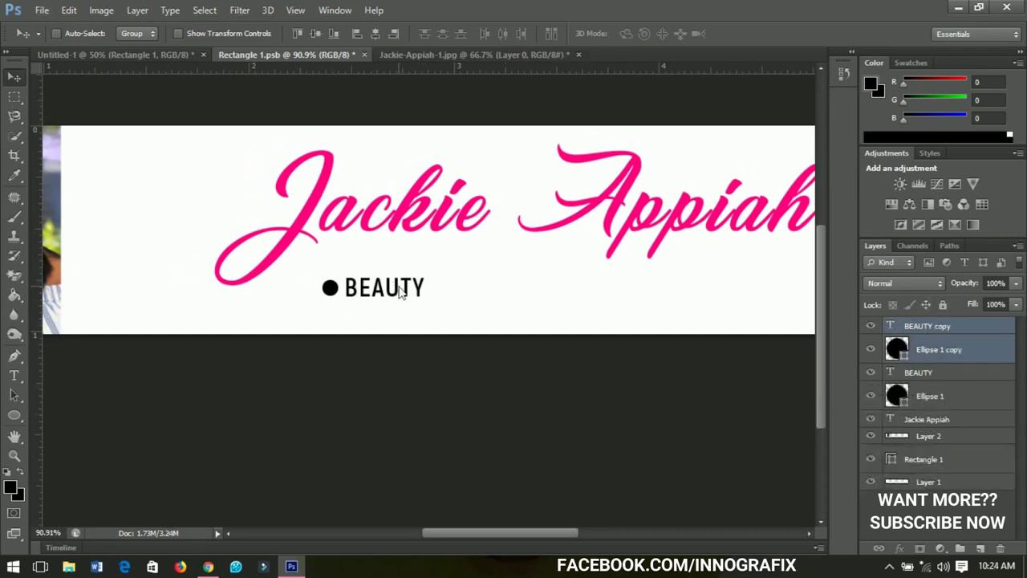
{"action": "left_click_drag", "start_coordinate": [401, 293], "coordinate": [534, 293]}
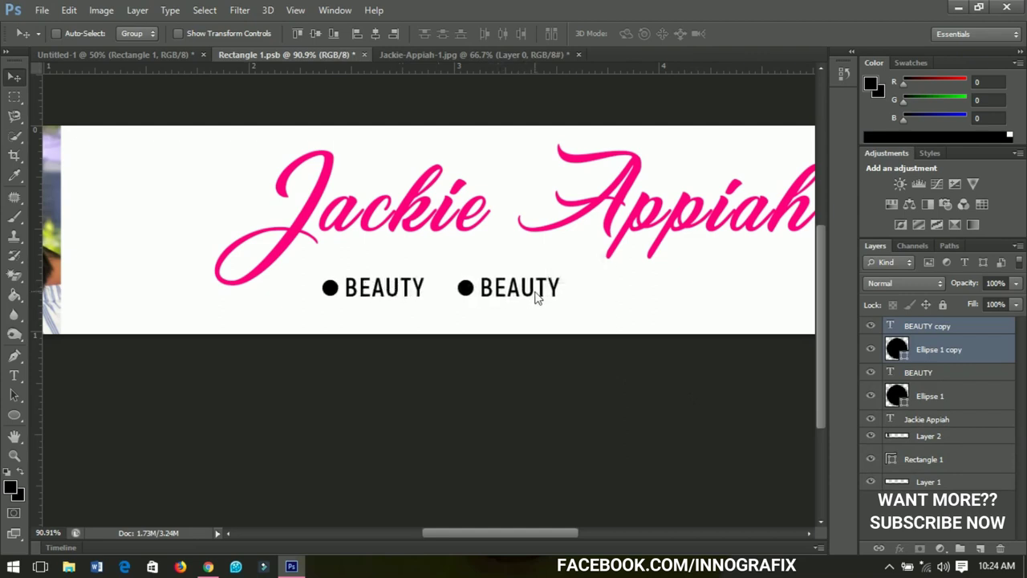
{"action": "key", "text": "t"}
{"action": "left_click", "coordinate": [526, 296]}
{"action": "double_click", "coordinate": [525, 296]}
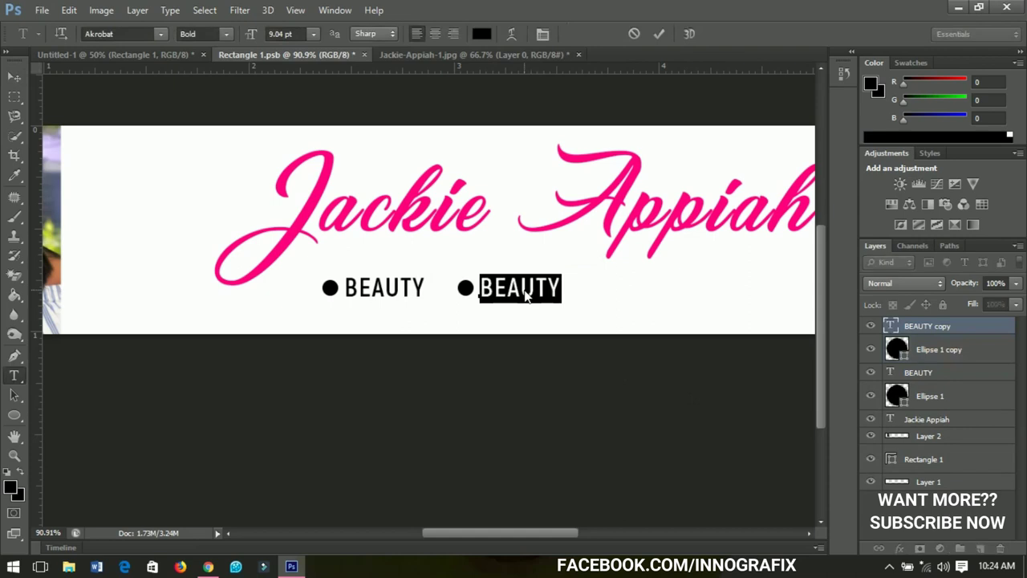
{"action": "key", "text": "Left"}
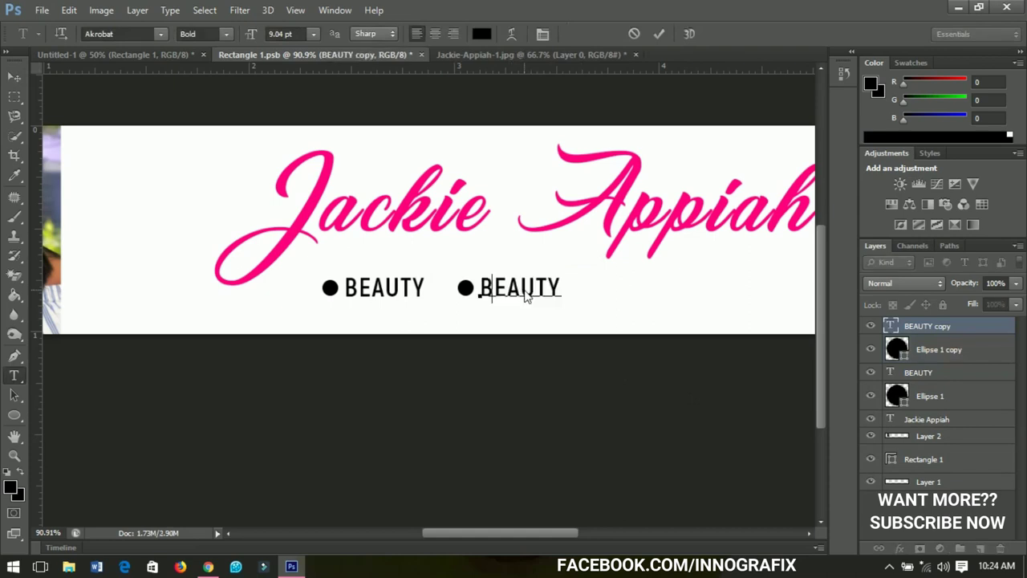
{"action": "type", "text": "FASHION"}
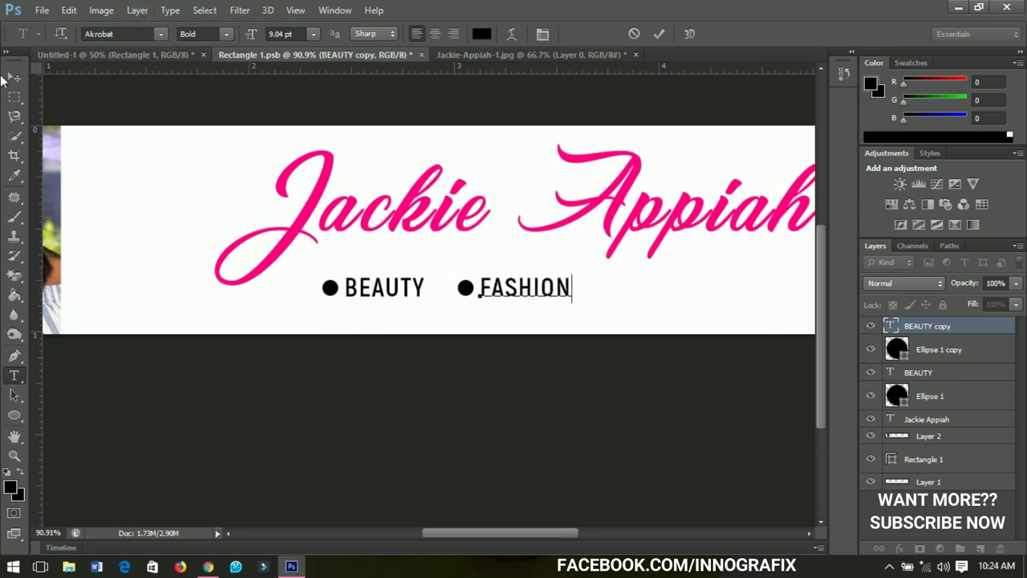
{"action": "left_click", "coordinate": [14, 77]}
Duplicate the FASHION bullet further right, retype it as LIFESTYLE, and select all bullet layers
{"action": "left_click_drag", "start_coordinate": [520, 289], "coordinate": [352, 277]}
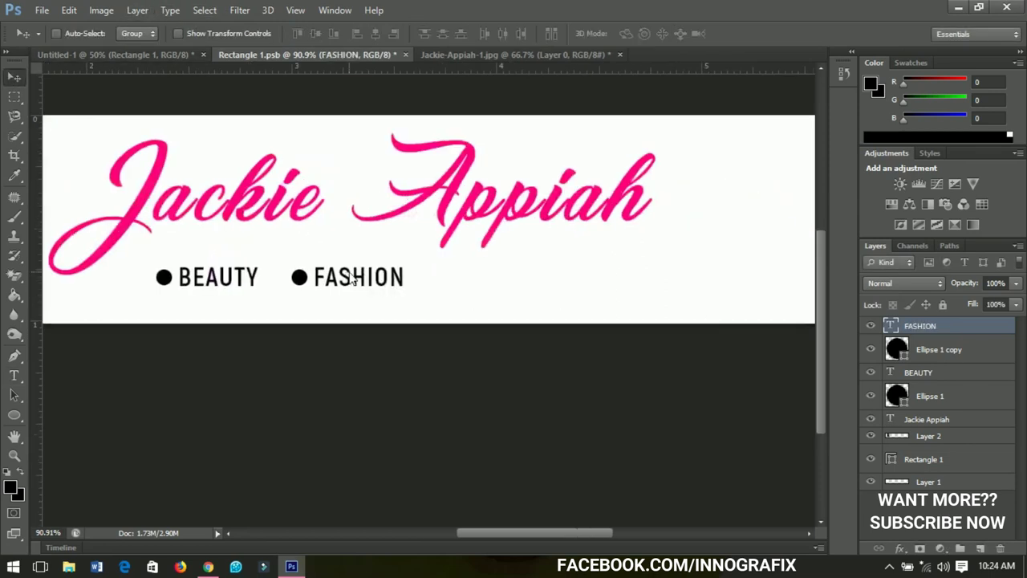
{"action": "left_click", "coordinate": [933, 353], "text": "ctrl"}
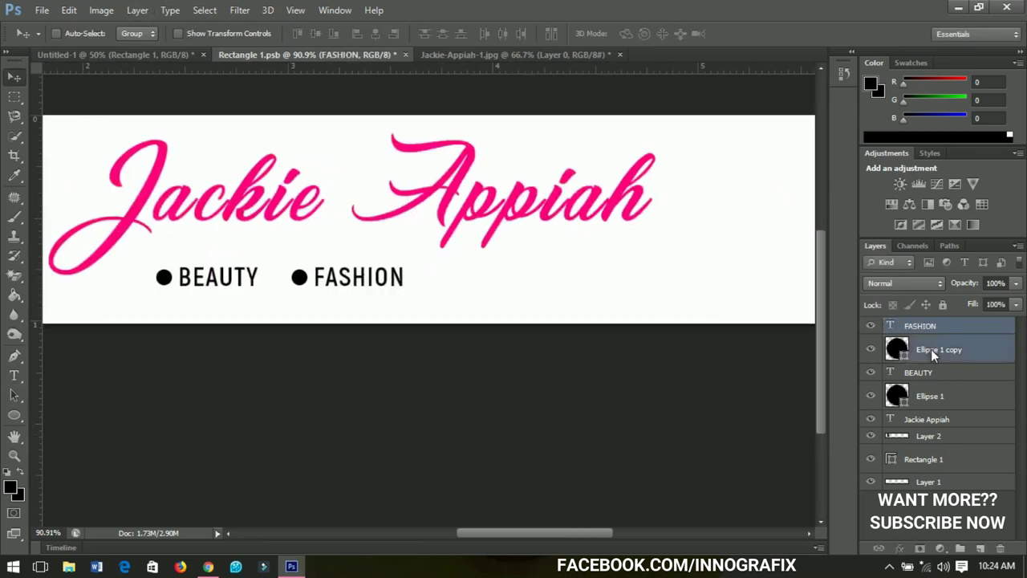
{"action": "key", "text": "ctrl+j"}
{"action": "left_click_drag", "start_coordinate": [365, 277], "coordinate": [509, 281]}
{"action": "key", "text": "t"}
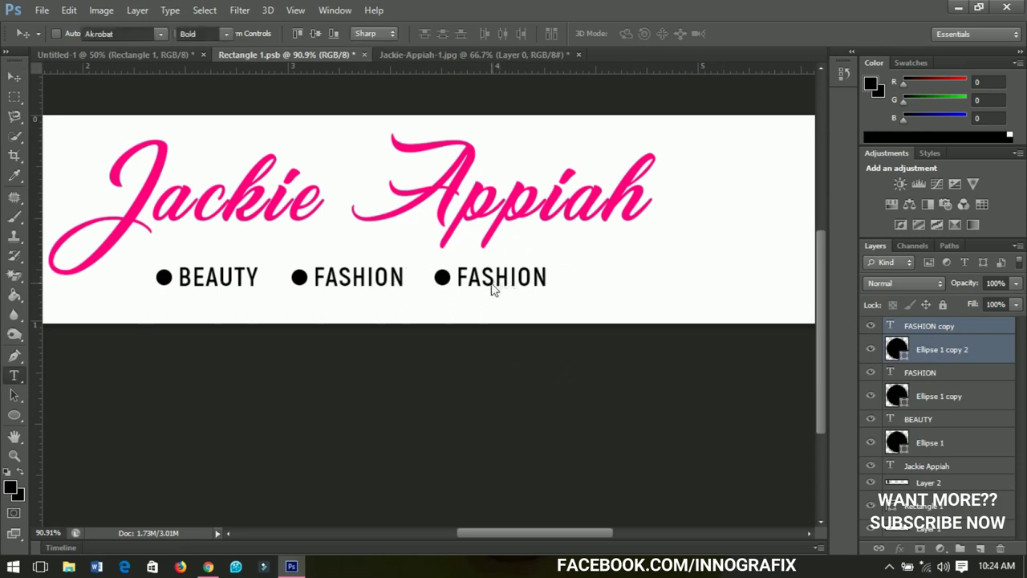
{"action": "left_click", "coordinate": [494, 289]}
{"action": "double_click", "coordinate": [493, 289]}
{"action": "left_click", "coordinate": [494, 289]}
{"action": "key", "text": "Right"}
{"action": "key", "text": "Right"}
{"action": "key", "text": "BackSpace"}
{"action": "key", "text": "BackSpace"}
{"action": "key", "text": "BackSpace"}
{"action": "key", "text": "BackSpace"}
{"action": "key", "text": "BackSpace"}
{"action": "key", "text": "BackSpace"}
{"action": "key", "text": "BackSpace"}
{"action": "type", "text": "LIFESTYLE"}
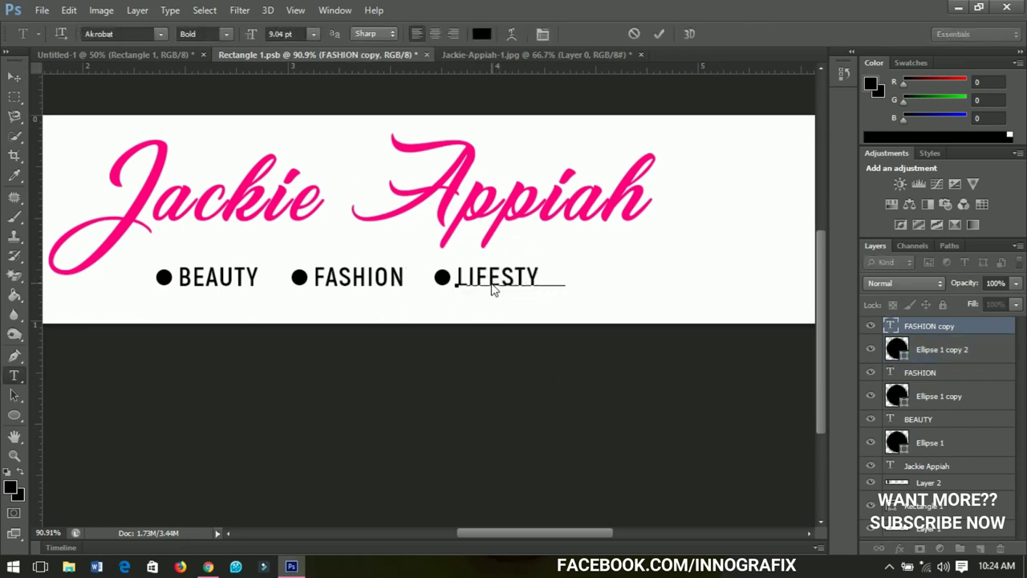
{"action": "left_click", "coordinate": [15, 74]}
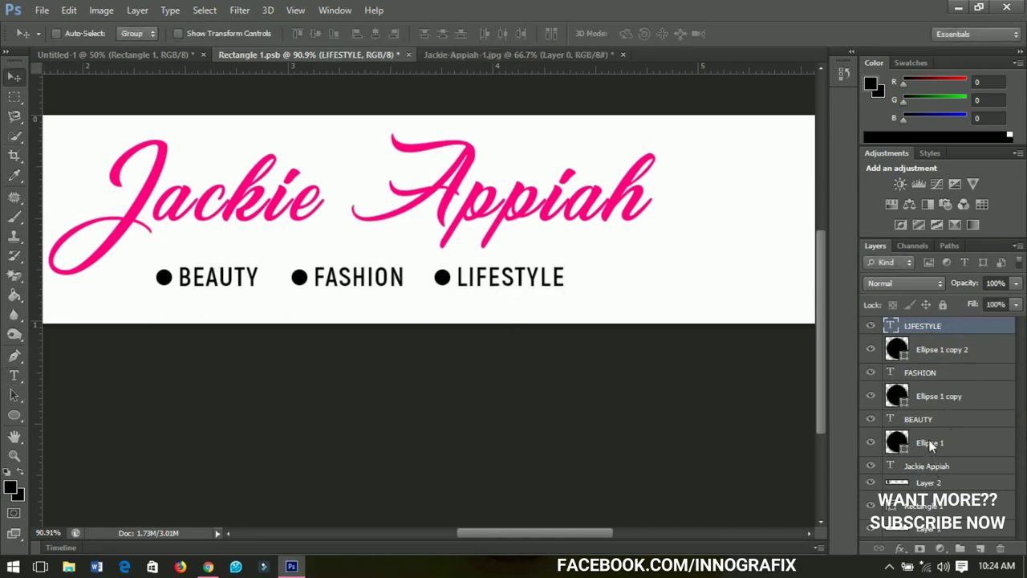
{"action": "left_click", "coordinate": [929, 447], "text": "shift"}
Group the bullet dots and words, rescale the group slightly and nudge it right and up
{"action": "key", "text": "ctrl+g"}
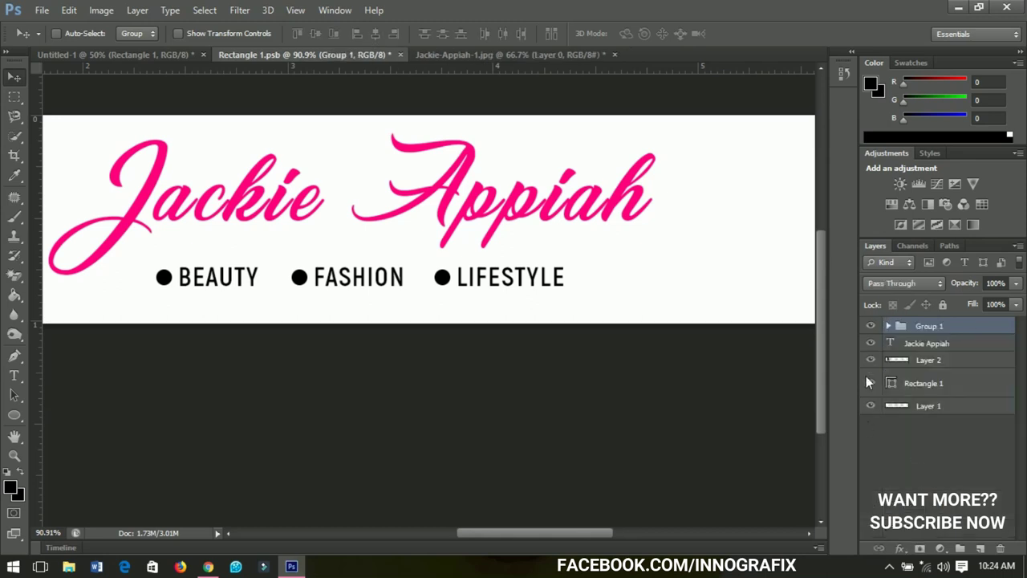
{"action": "left_click", "coordinate": [872, 327]}
{"action": "left_click", "coordinate": [872, 327]}
{"action": "key", "text": "ctrl+t"}
{"action": "mouse_move", "coordinate": [561, 292]}
{"action": "left_mouse_down"}
{"action": "mouse_move", "coordinate": [572, 300]}
{"action": "mouse_move", "coordinate": [568, 290]}
{"action": "left_mouse_up"}
{"action": "key", "text": "Return"}
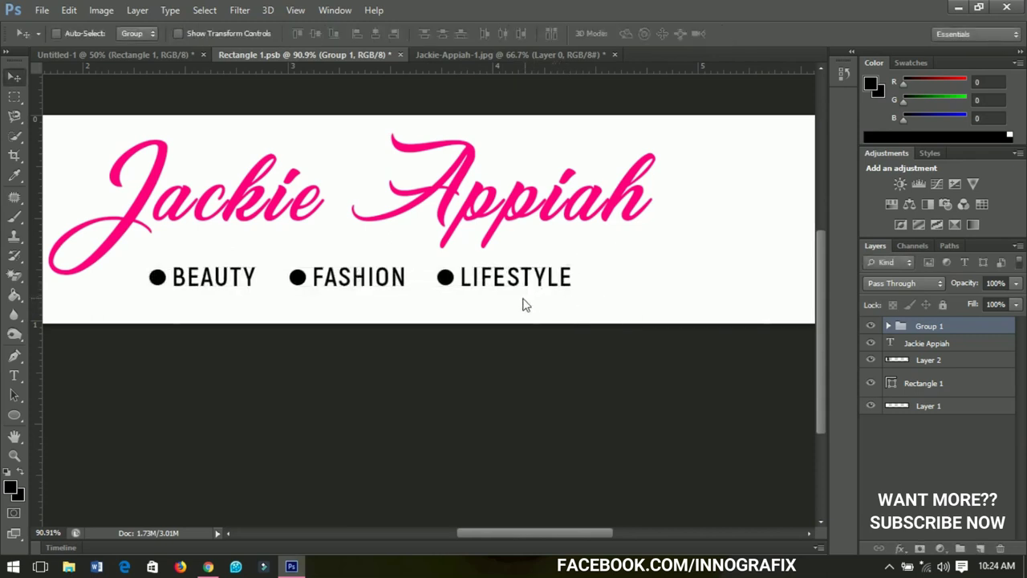
{"action": "key", "text": "ctrl+minus"}
{"action": "key", "text": "ctrl+minus"}
{"action": "key", "text": "ctrl+minus"}
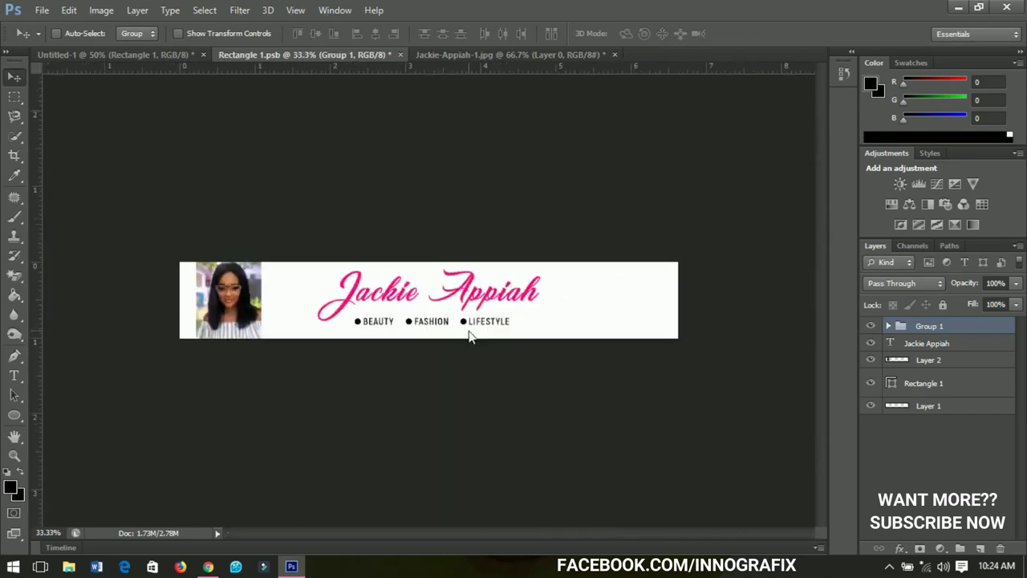
{"action": "key", "text": "Right"}
{"action": "key", "text": "Right"}
{"action": "key", "text": "Right"}
{"action": "key", "text": "Right"}
{"action": "key", "text": "Right"}
{"action": "key", "text": "Right"}
{"action": "key", "text": "Right"}
{"action": "key", "text": "Right"}
{"action": "key", "text": "Right"}
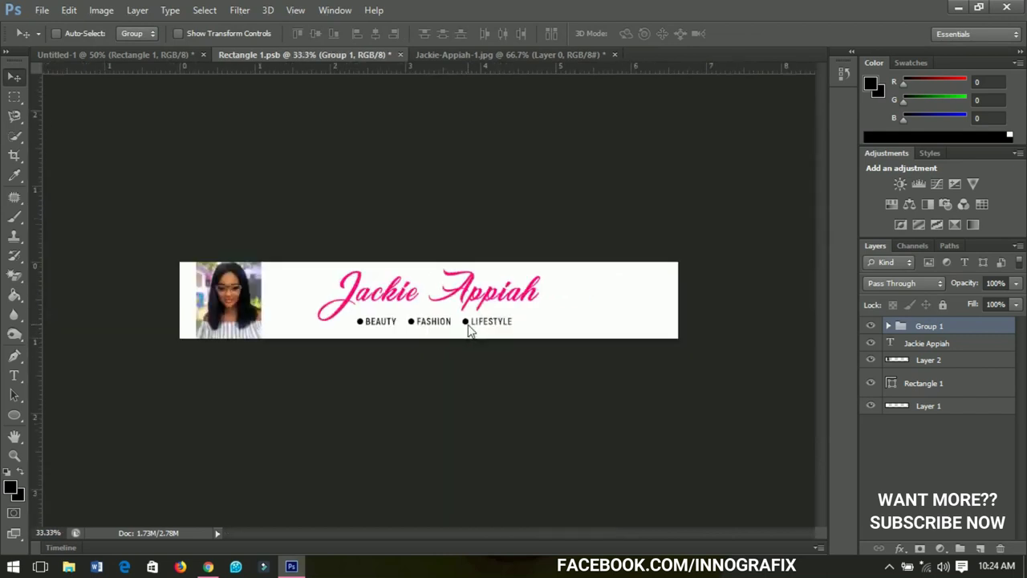
{"action": "key", "text": "Up"}
{"action": "key", "text": "Up"}
{"action": "key", "text": "Up"}
{"action": "key", "text": "Up"}
{"action": "key", "text": "Up"}
{"action": "key", "text": "Up"}
{"action": "key", "text": "Up"}
{"action": "key", "text": "Up"}
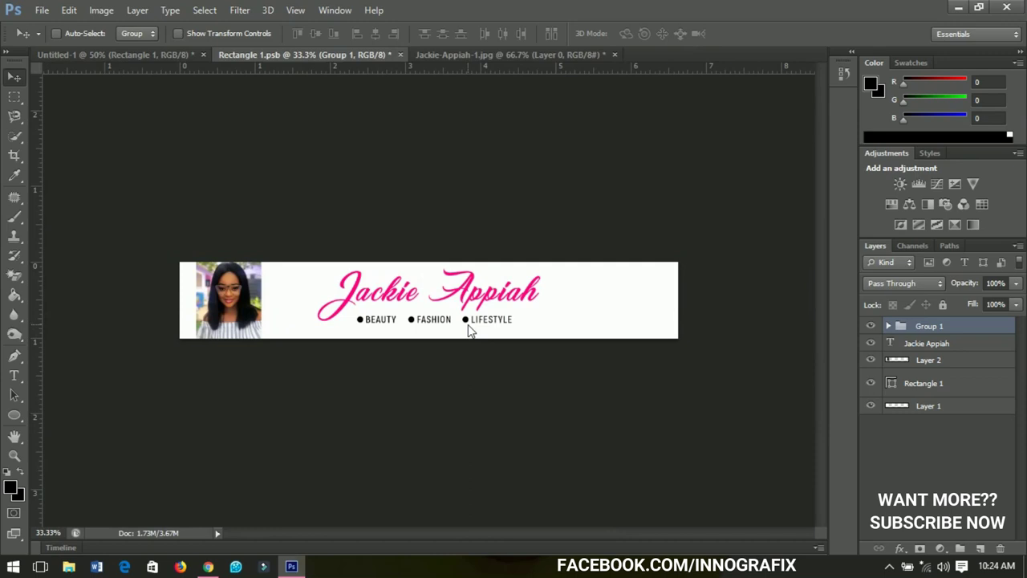
{"action": "key", "text": "ctrl+plus"}
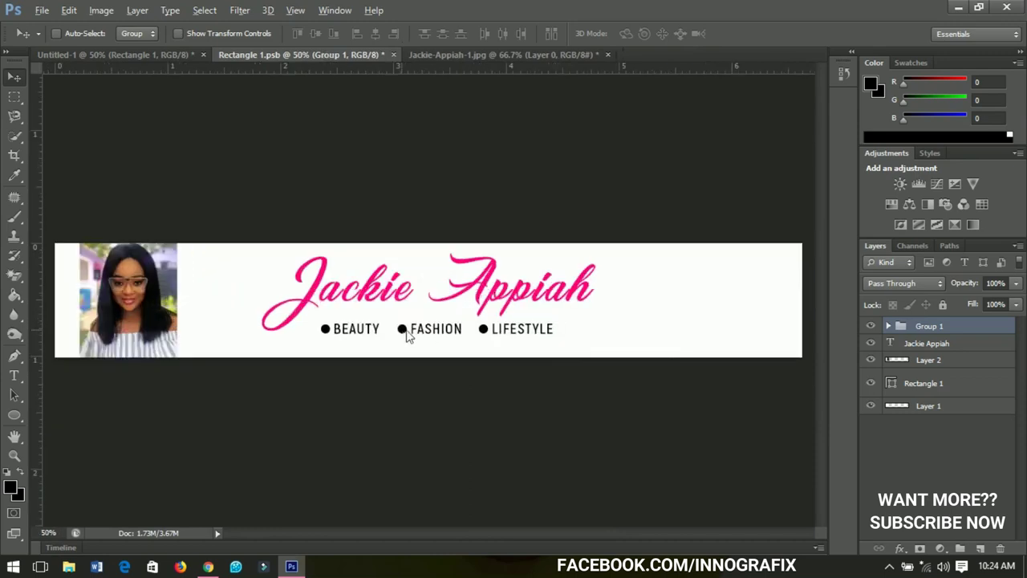
Open the makeup-brush image and convert its Background into Layer 0
{"action": "left_click", "coordinate": [41, 10]}
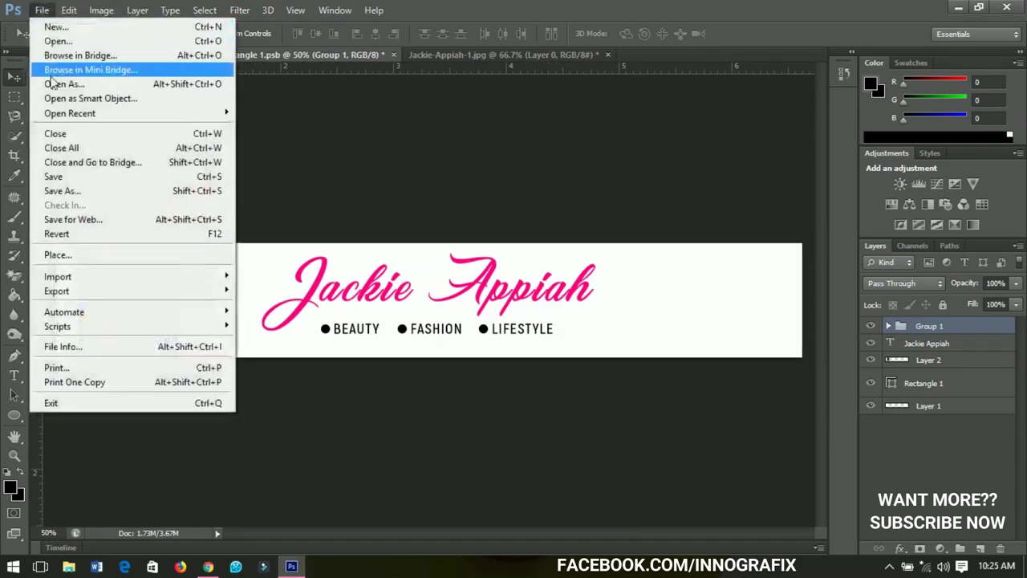
{"action": "left_click", "coordinate": [58, 41]}
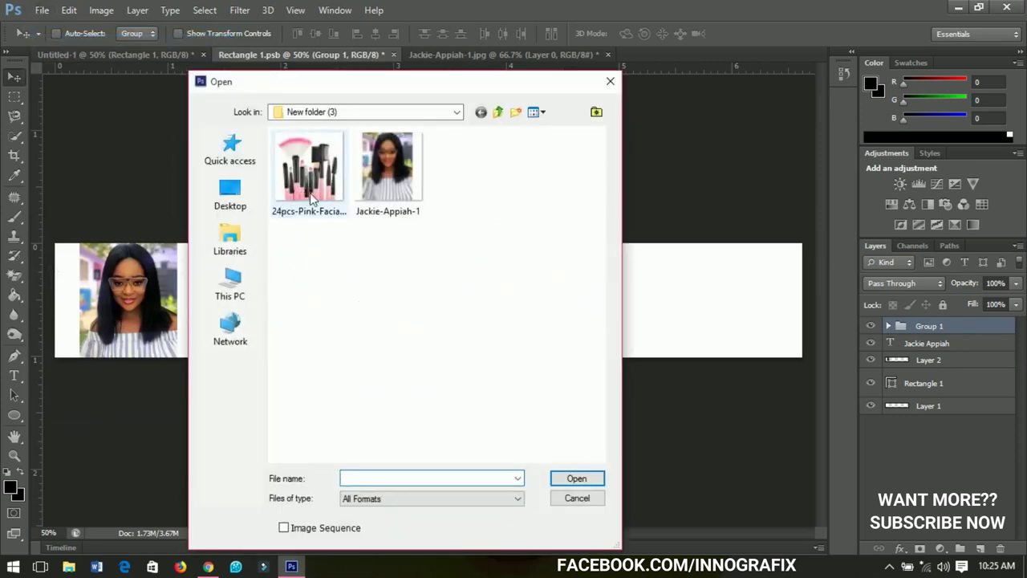
{"action": "left_click", "coordinate": [312, 200]}
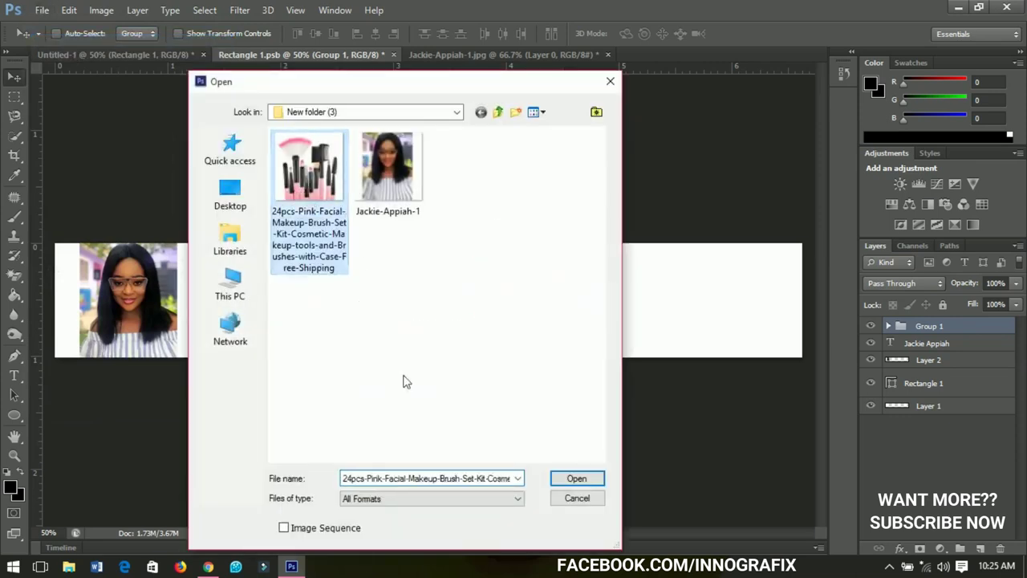
{"action": "left_click", "coordinate": [597, 480]}
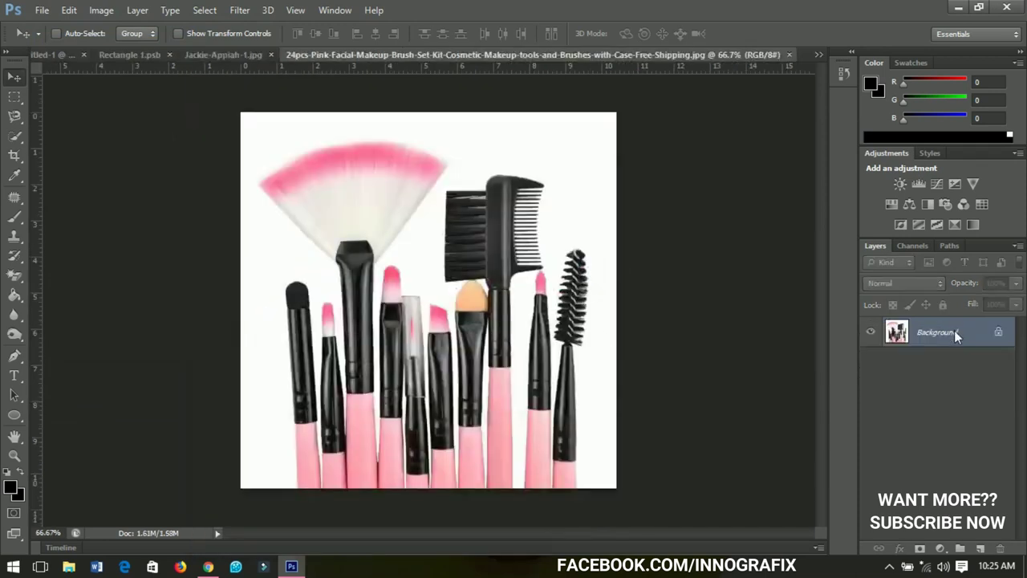
{"action": "double_click", "coordinate": [955, 332]}
{"action": "left_click", "coordinate": [649, 177]}
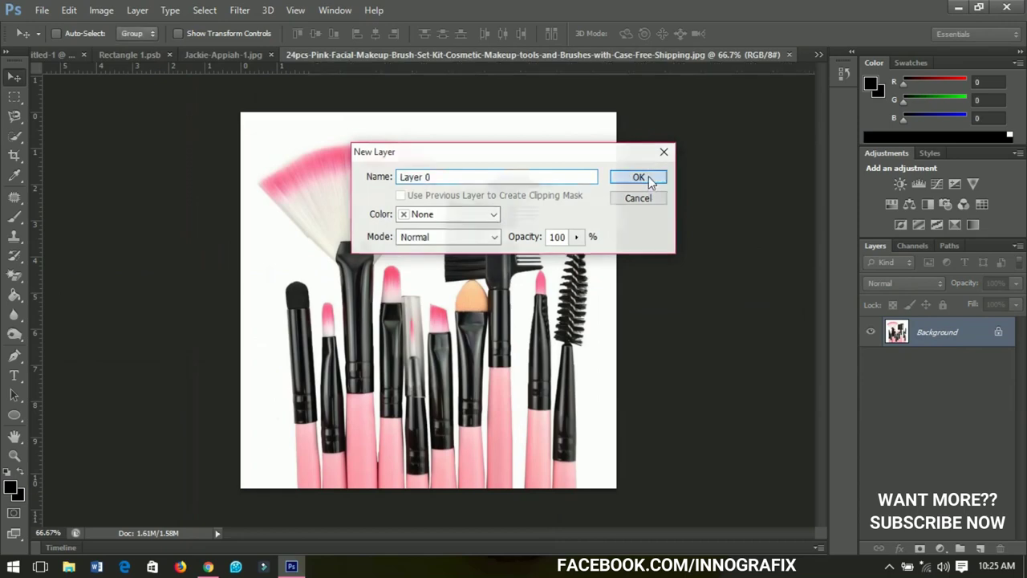
Erase the white background and gaps between handles with the Magic Eraser, then drag the brushes toward the banner
{"action": "left_click", "coordinate": [12, 277]}
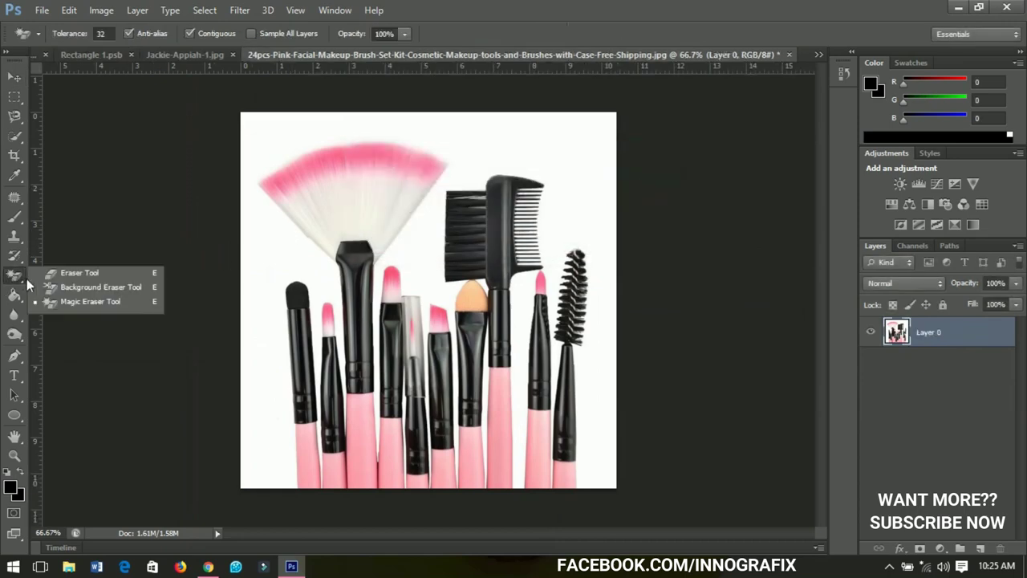
{"action": "left_click", "coordinate": [79, 303]}
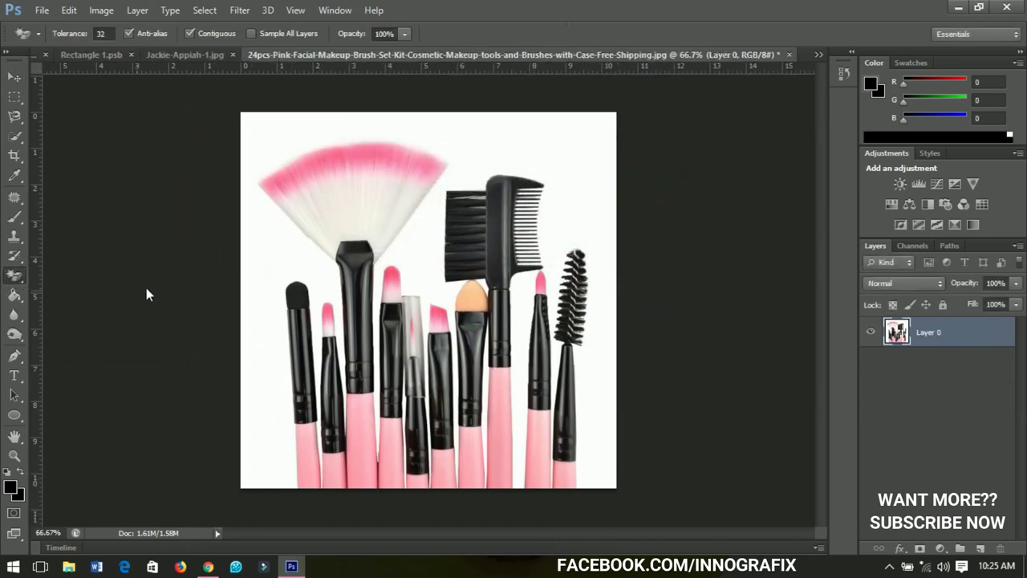
{"action": "left_click", "coordinate": [267, 266]}
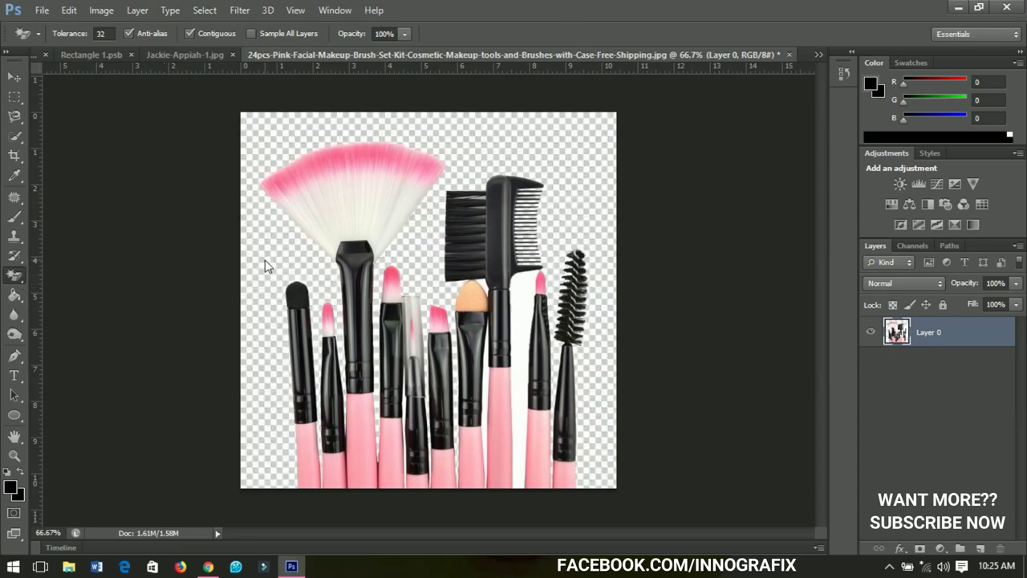
{"action": "left_click", "coordinate": [524, 394]}
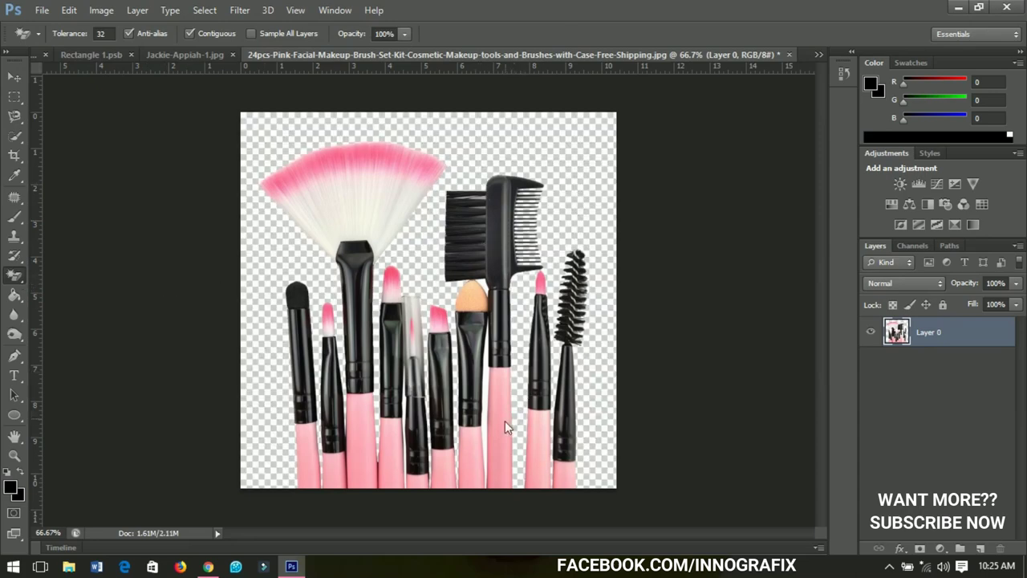
{"action": "scroll", "coordinate": [476, 434], "scroll_direction": "up", "scroll_amount": 2}
{"action": "left_click", "coordinate": [503, 375]}
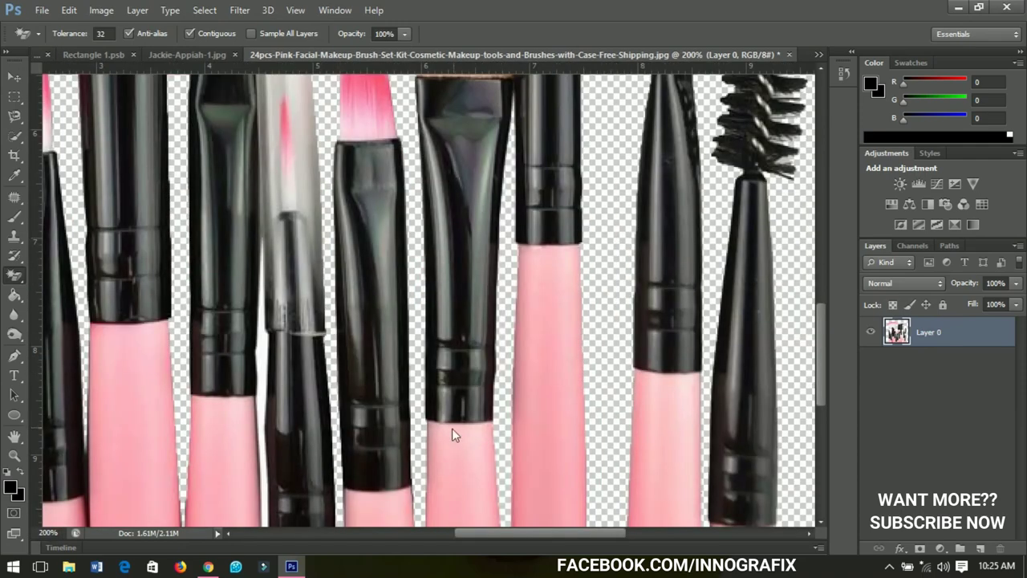
{"action": "scroll", "coordinate": [301, 494], "scroll_direction": "up", "scroll_amount": 1}
{"action": "left_click", "coordinate": [248, 306]}
{"action": "scroll", "coordinate": [250, 308], "scroll_direction": "down", "scroll_amount": 2}
{"action": "scroll", "coordinate": [263, 325], "scroll_direction": "down", "scroll_amount": 2}
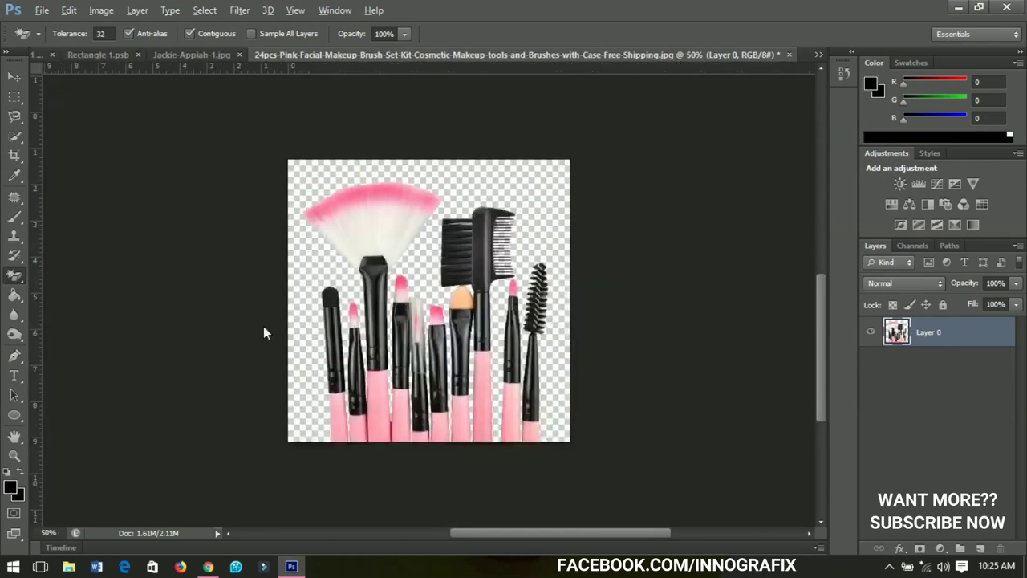
{"action": "key", "text": "v"}
{"action": "left_click_drag", "start_coordinate": [429, 277], "coordinate": [275, 92]}
Drop the brushes into the banner, scale to about 45%, rotate -21° and move to the right end
{"action": "left_click_drag", "start_coordinate": [140, 53], "coordinate": [588, 335]}
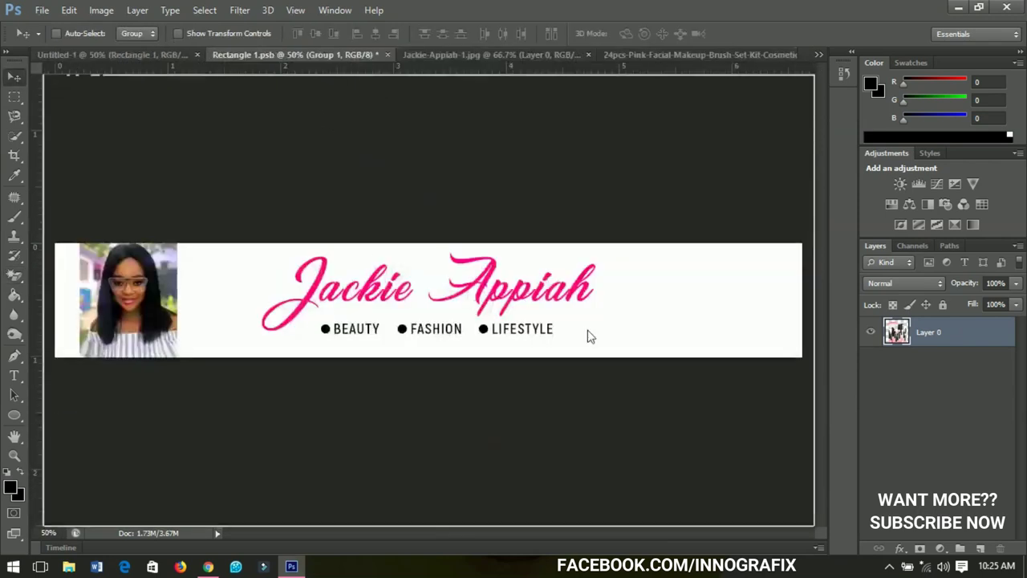
{"action": "left_click_drag", "start_coordinate": [753, 325], "coordinate": [700, 340]}
{"action": "key", "text": "ctrl+t"}
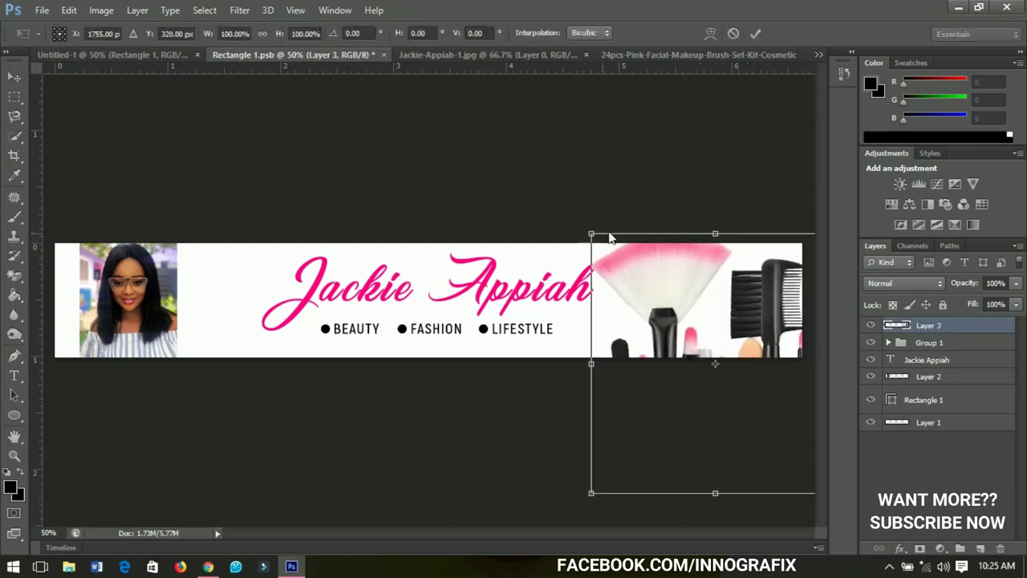
{"action": "left_click_drag", "start_coordinate": [591, 235], "coordinate": [658, 306]}
{"action": "left_click_drag", "start_coordinate": [813, 350], "coordinate": [790, 330]}
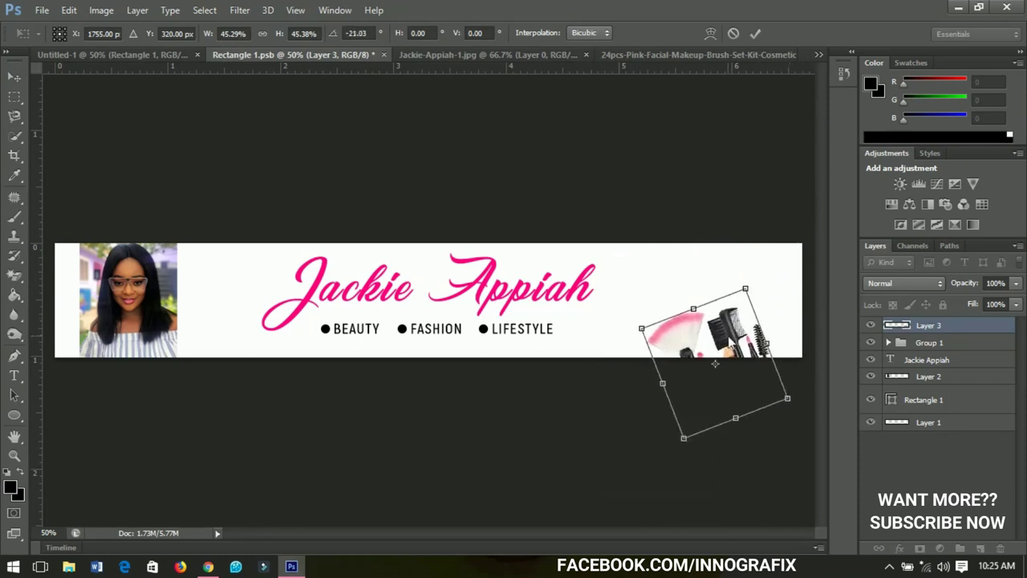
{"action": "key", "text": "Return"}
{"action": "mouse_move", "coordinate": [703, 359]}
{"action": "left_mouse_down"}
{"action": "mouse_move", "coordinate": [752, 329]}
{"action": "mouse_move", "coordinate": [758, 336]}
{"action": "mouse_move", "coordinate": [711, 321]}
{"action": "mouse_move", "coordinate": [759, 321]}
{"action": "mouse_move", "coordinate": [752, 355]}
{"action": "left_mouse_up"}
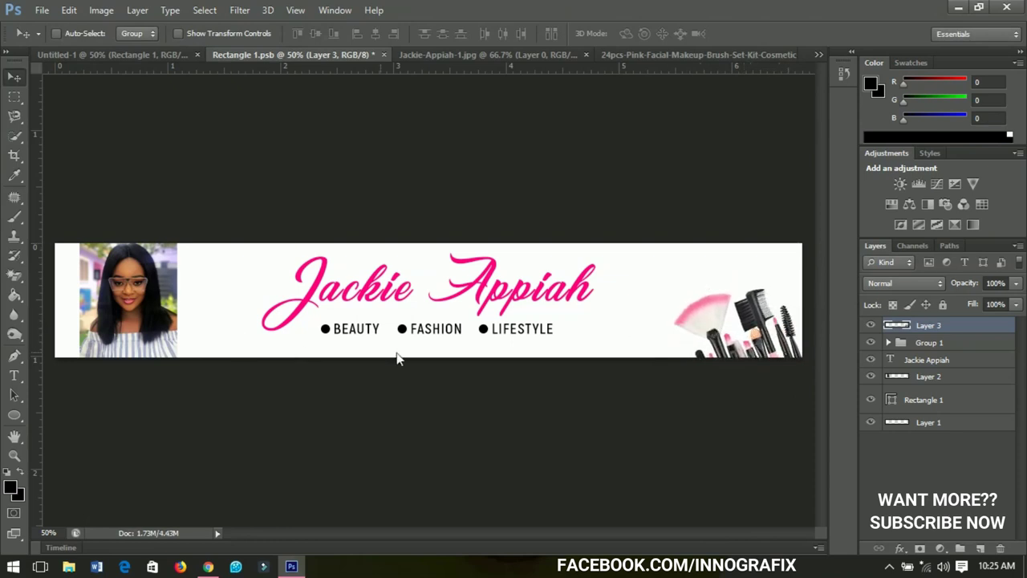
Reselect the brushes layer, Layer 3, undoing an accidental rectangle move, and shift it slightly left
{"action": "right_click", "coordinate": [507, 294]}
{"action": "left_click", "coordinate": [536, 300]}
{"action": "right_click", "coordinate": [528, 297]}
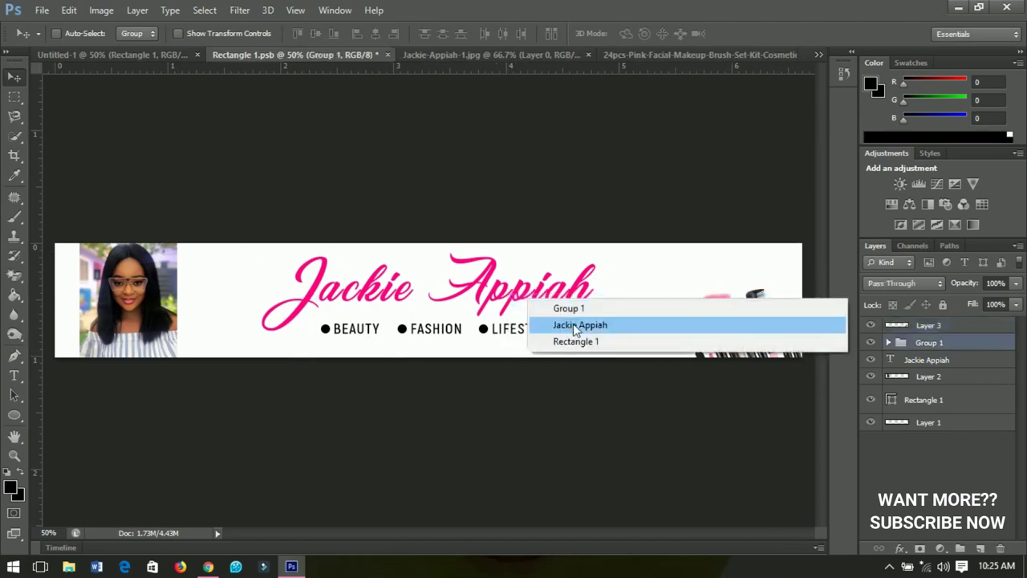
{"action": "left_click", "coordinate": [573, 325]}
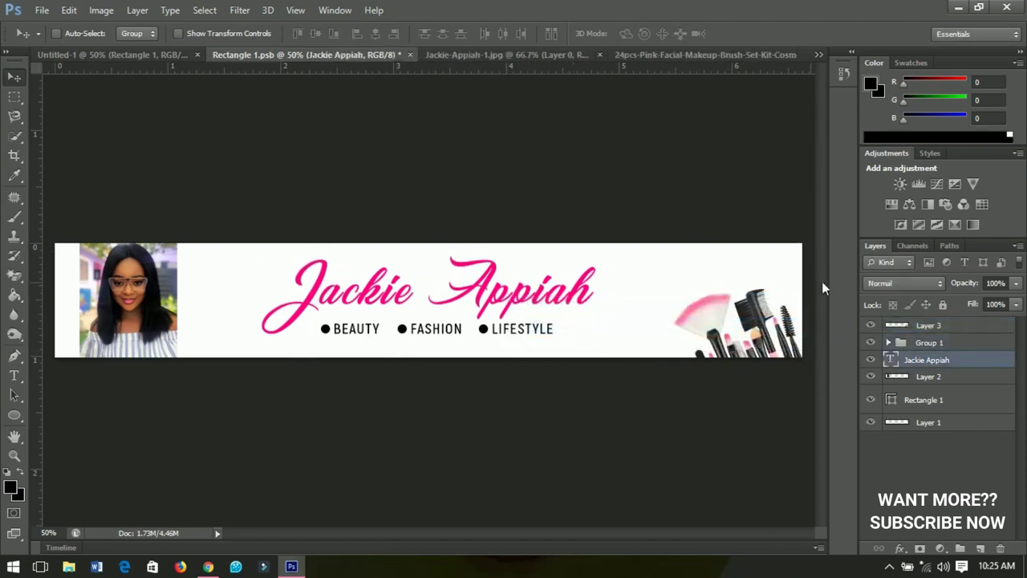
{"action": "right_click", "coordinate": [773, 327]}
{"action": "left_click", "coordinate": [768, 349]}
{"action": "left_click_drag", "start_coordinate": [768, 350], "coordinate": [717, 345]}
{"action": "key", "text": "ctrl+z"}
{"action": "right_click", "coordinate": [716, 345]}
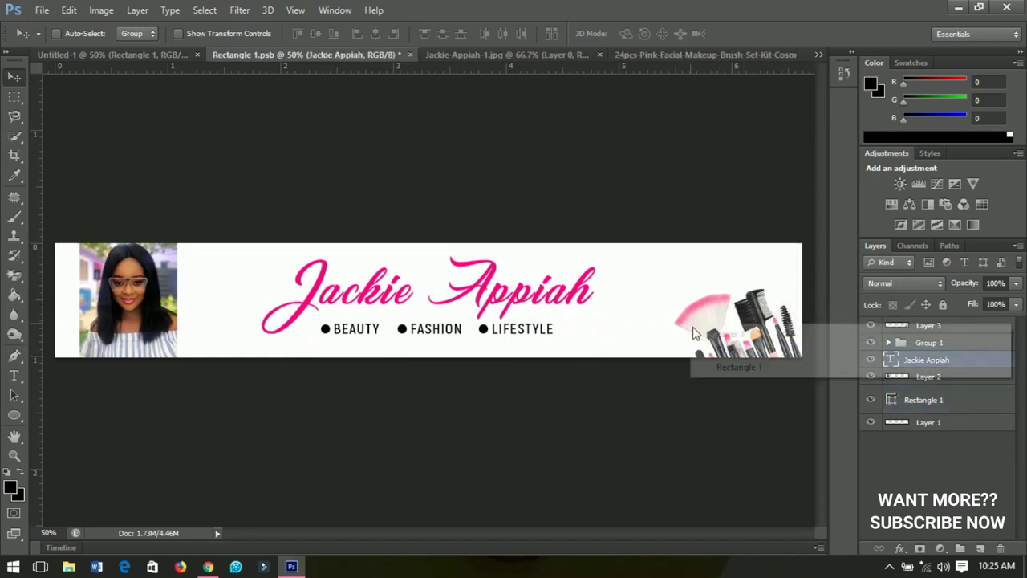
{"action": "left_click", "coordinate": [717, 337]}
{"action": "mouse_move", "coordinate": [740, 347]}
{"action": "left_mouse_down"}
{"action": "mouse_move", "coordinate": [704, 334]}
{"action": "mouse_move", "coordinate": [727, 343]}
{"action": "mouse_move", "coordinate": [710, 343]}
{"action": "left_mouse_up"}
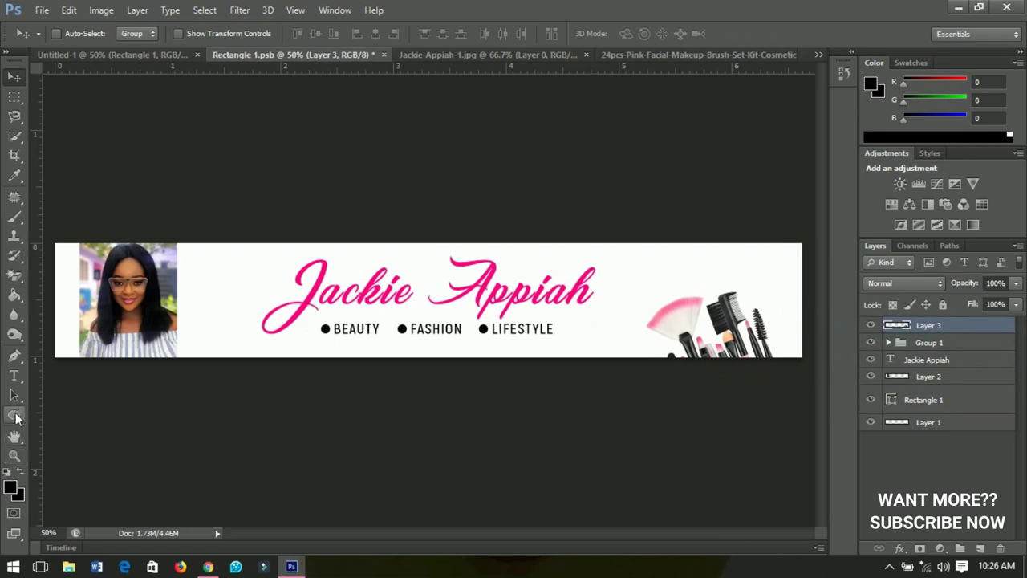
Draw a pink rounded rectangle in the banner's upper right and nudge it up slightly
{"action": "left_click", "coordinate": [16, 417]}
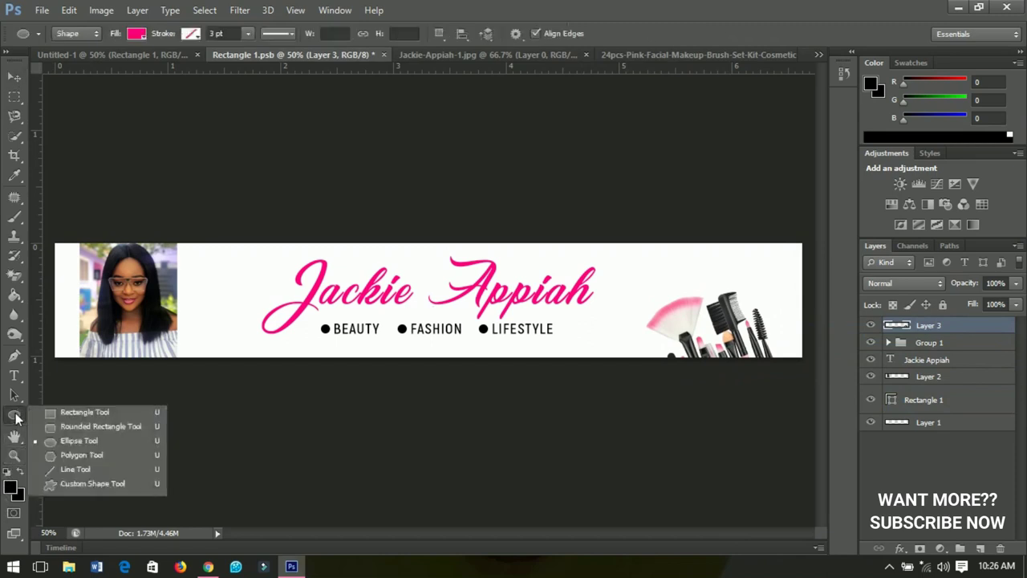
{"action": "left_click", "coordinate": [70, 427]}
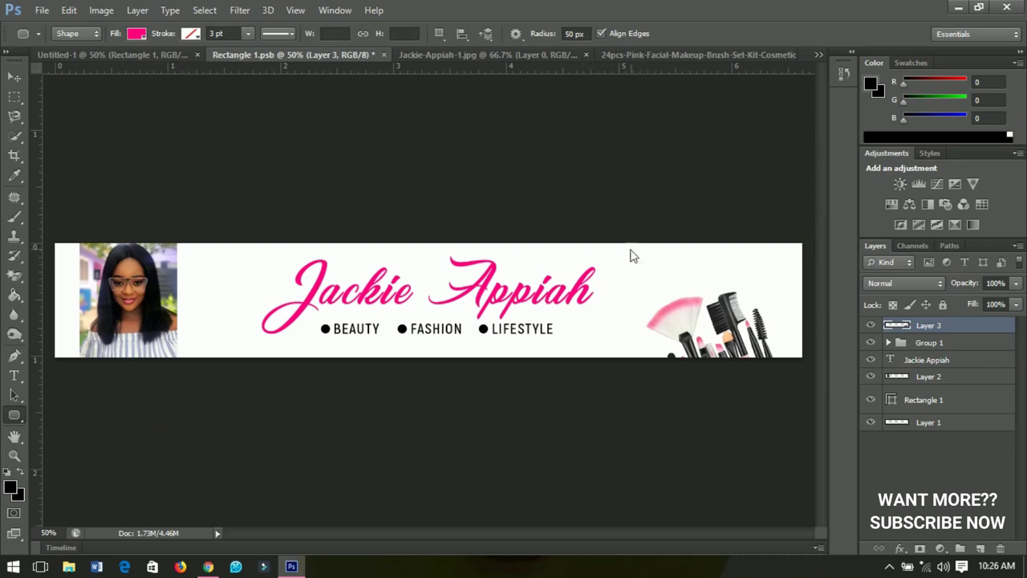
{"action": "left_click", "coordinate": [652, 270]}
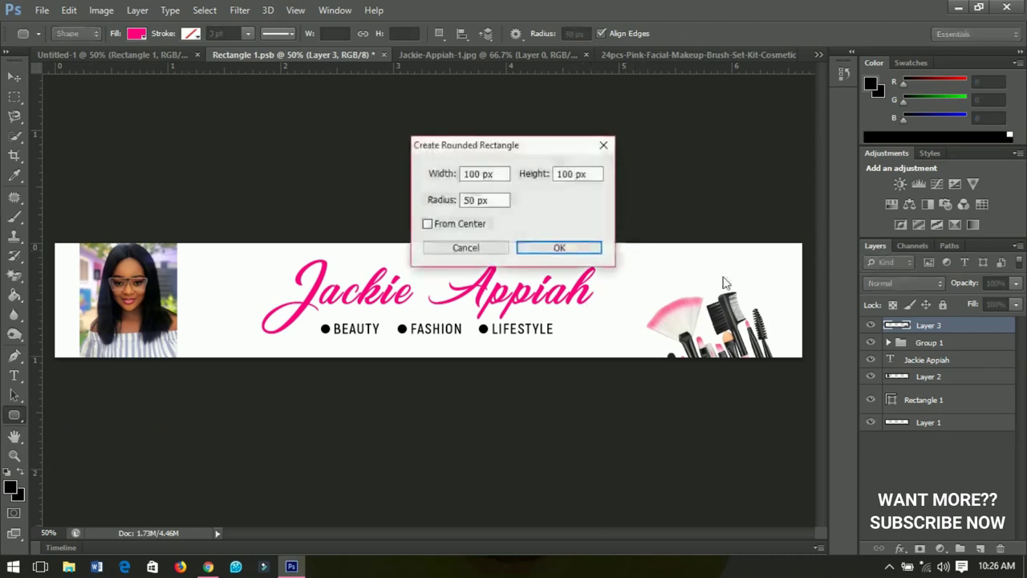
{"action": "left_click", "coordinate": [484, 250]}
{"action": "left_click_drag", "start_coordinate": [630, 256], "coordinate": [768, 290]}
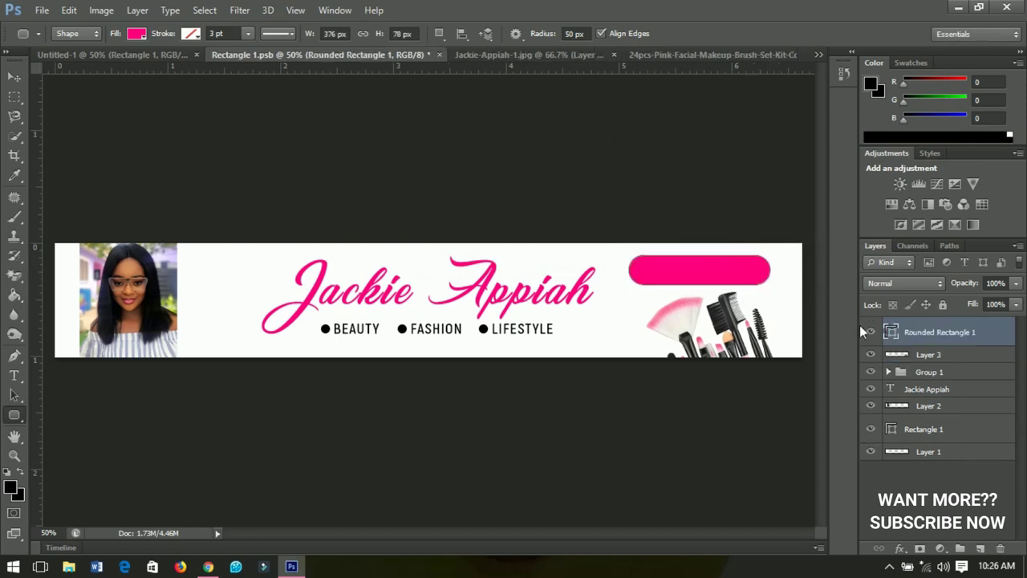
{"action": "left_click", "coordinate": [15, 78]}
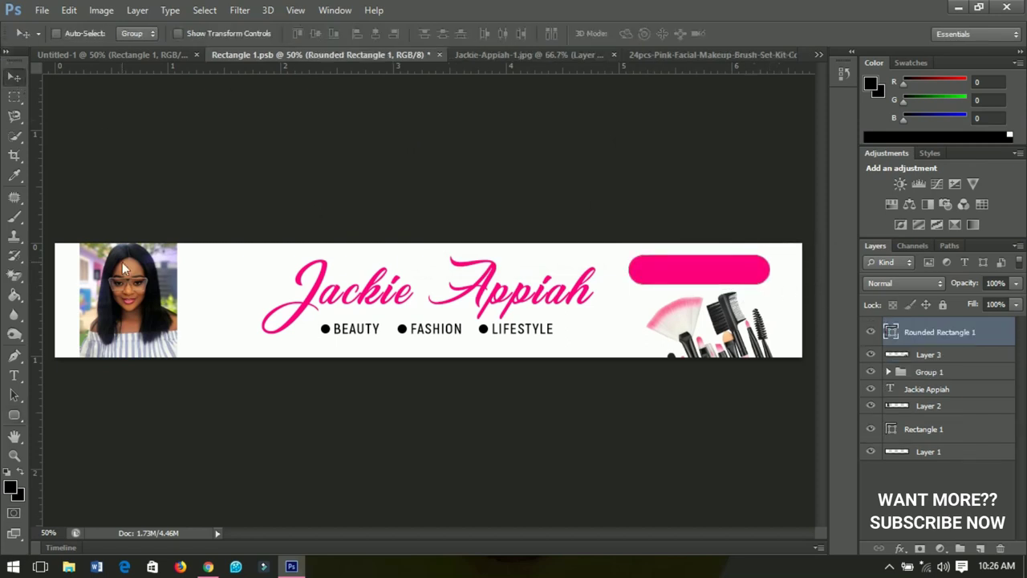
{"action": "key", "text": "Up"}
{"action": "key", "text": "Up"}
{"action": "key", "text": "Up"}
{"action": "key", "text": "Down"}
{"action": "key", "text": "Up"}
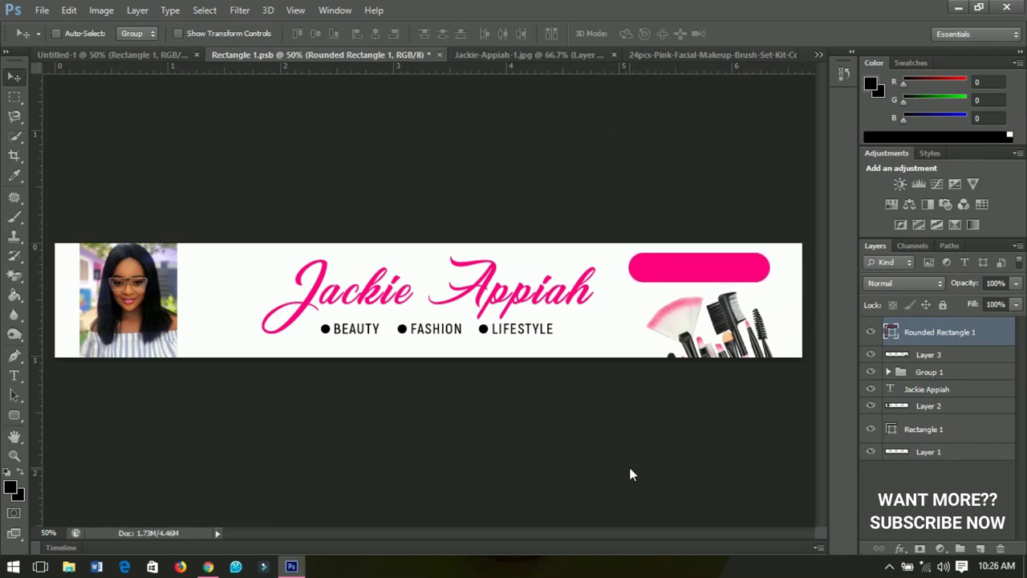
{"action": "key", "text": "t"}
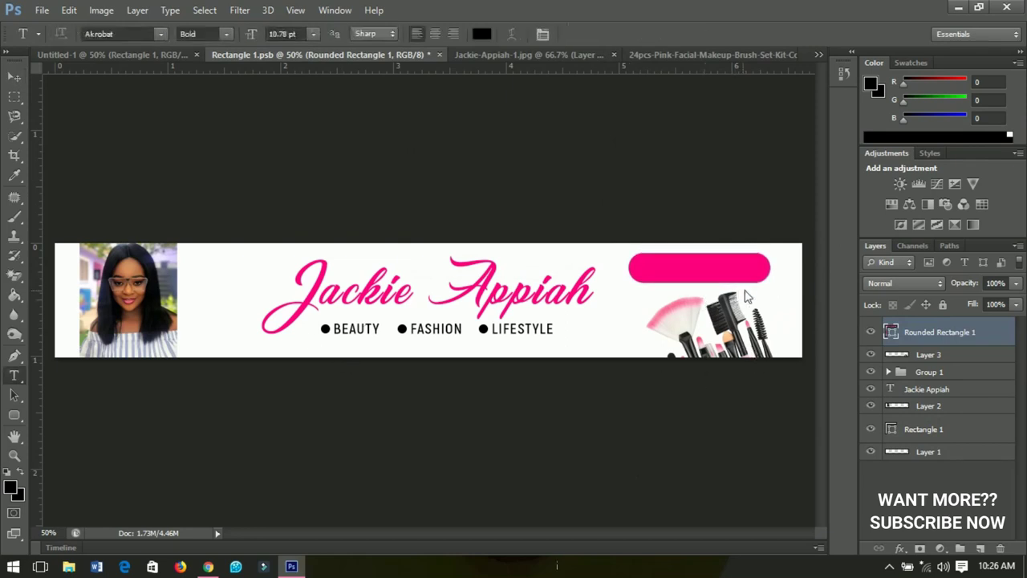
Type SUBSCRIBE in white ExtraBold text near the brushes
{"action": "left_click", "coordinate": [766, 296]}
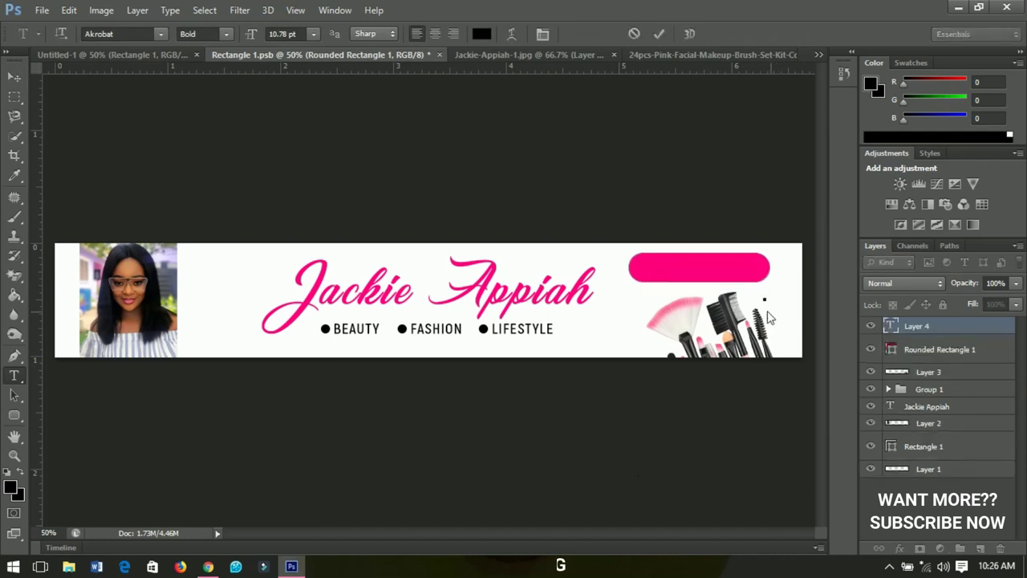
{"action": "left_click", "coordinate": [482, 34]}
{"action": "left_click_drag", "start_coordinate": [562, 397], "coordinate": [484, 313]}
{"action": "left_click", "coordinate": [841, 303]}
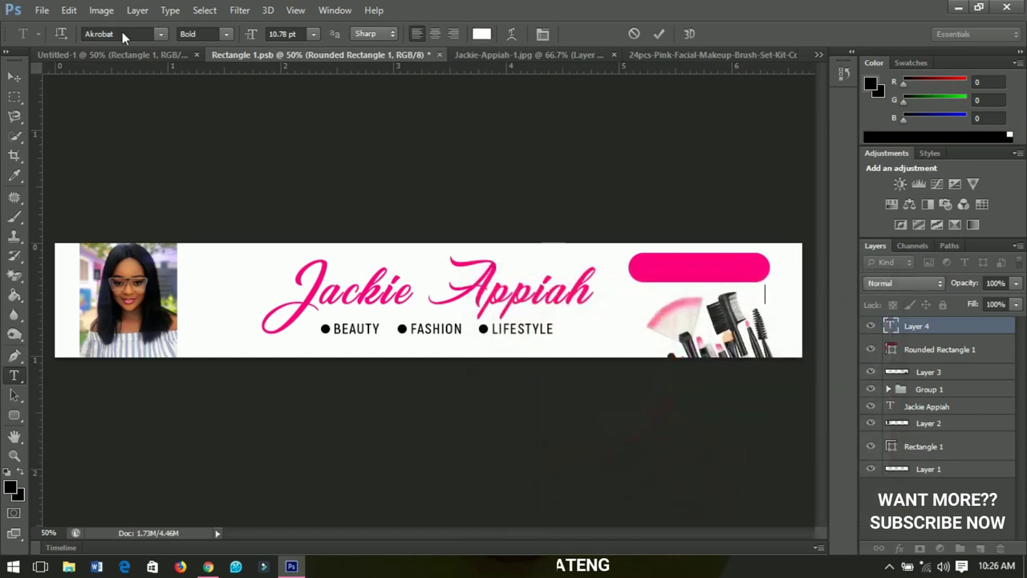
{"action": "left_click", "coordinate": [217, 36]}
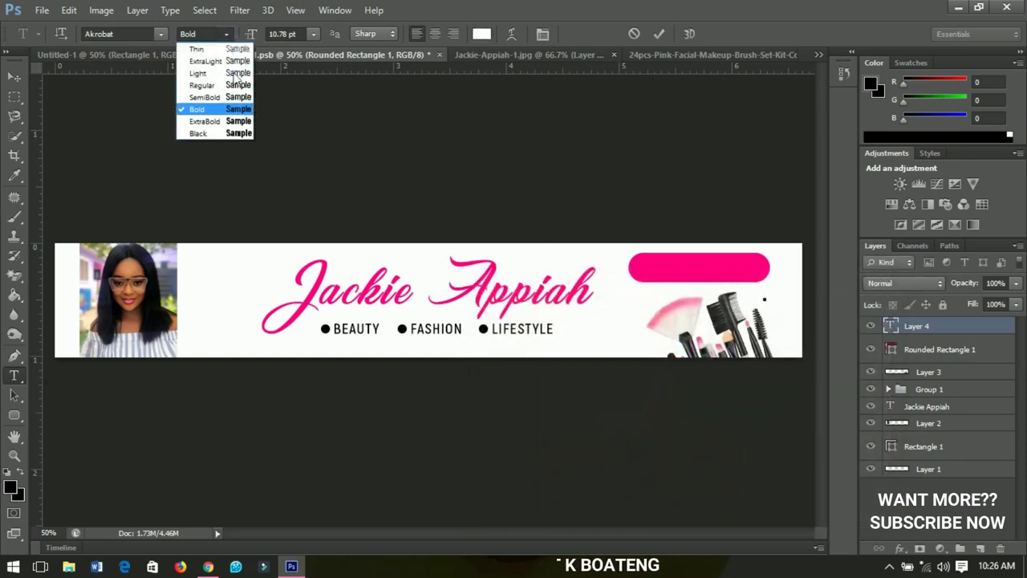
{"action": "left_click", "coordinate": [237, 122]}
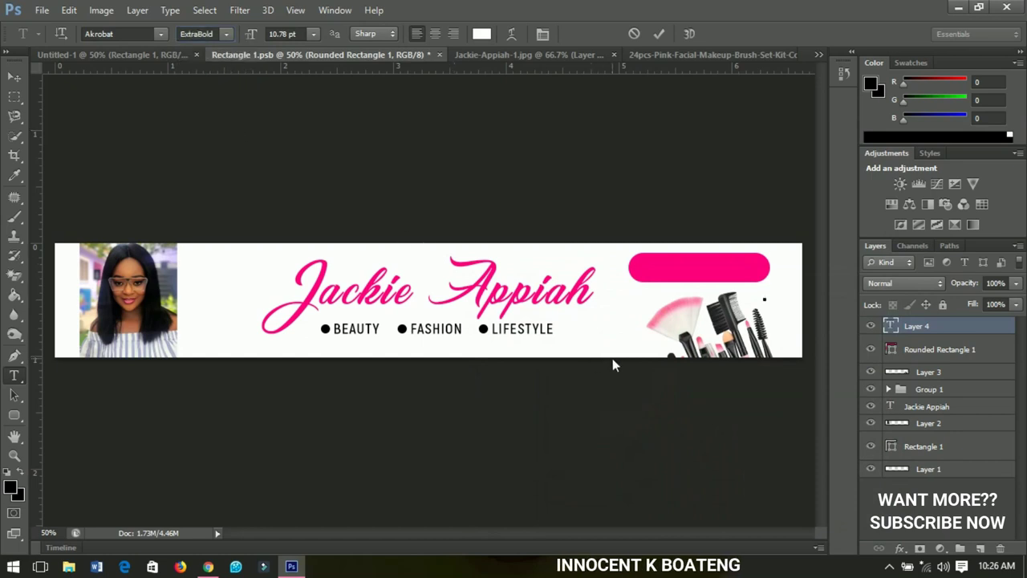
{"action": "type", "text": "SUBSCRIBE"}
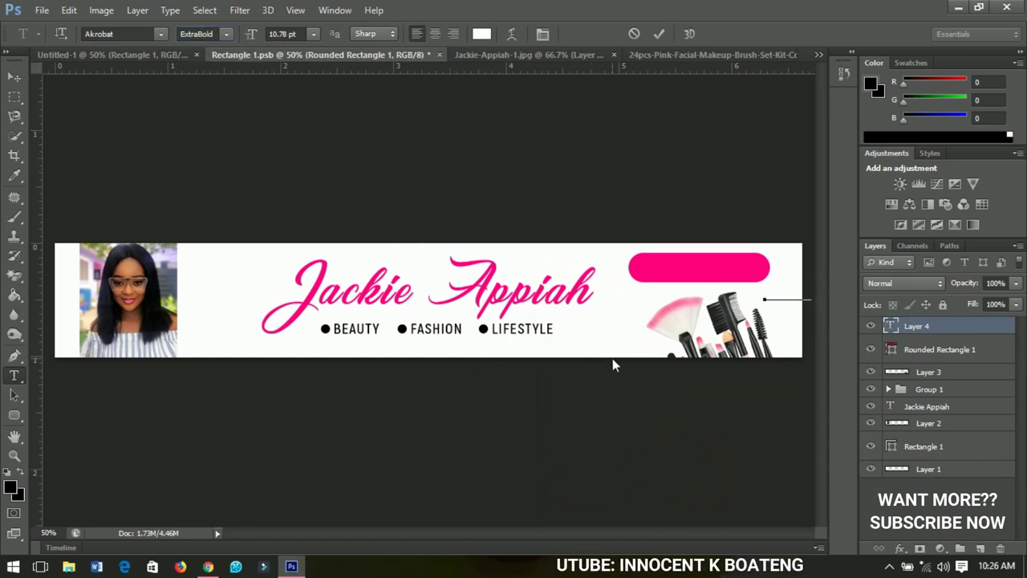
{"action": "key", "text": "ctrl+Return"}
{"action": "key", "text": "v"}
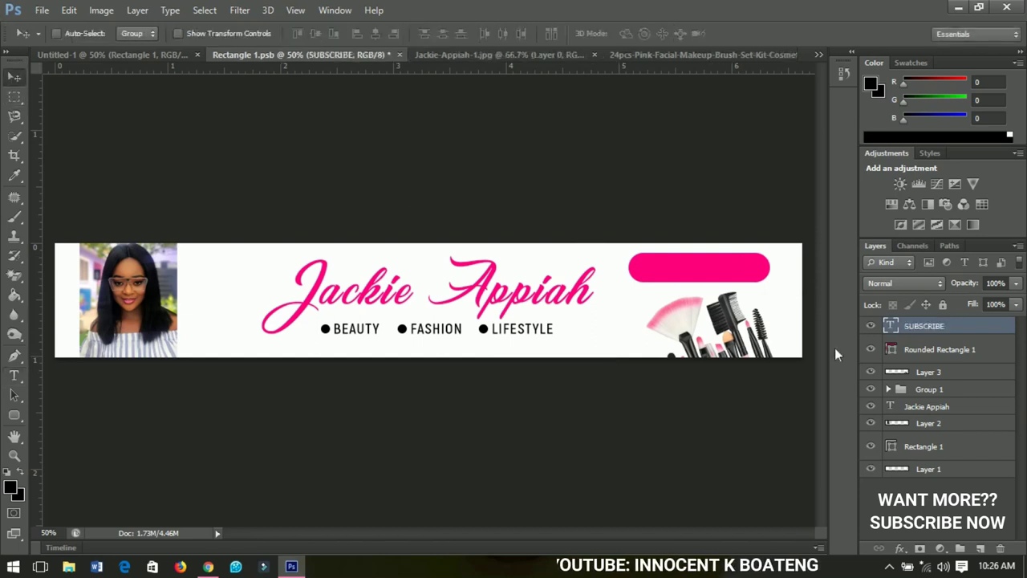
Move SUBSCRIBE onto the pink button and enlarge it to about 154% to fill it
{"action": "left_click_drag", "start_coordinate": [780, 300], "coordinate": [678, 277]}
{"action": "key", "text": "ctrl+t"}
{"action": "left_click_drag", "start_coordinate": [740, 276], "coordinate": [757, 291]}
{"action": "key", "text": "Return"}
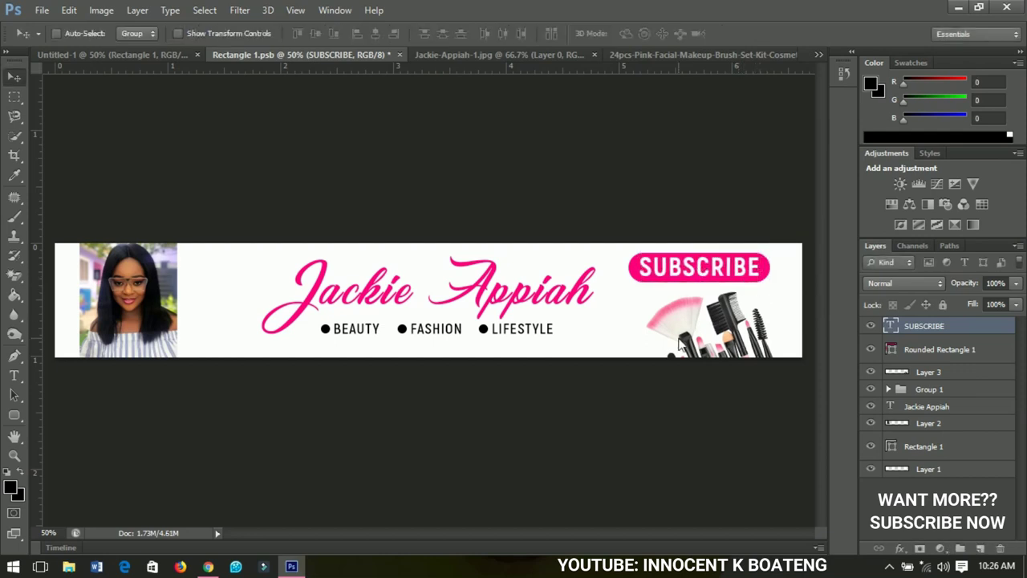
{"action": "scroll", "coordinate": [343, 404], "scroll_direction": "up", "scroll_amount": 1}
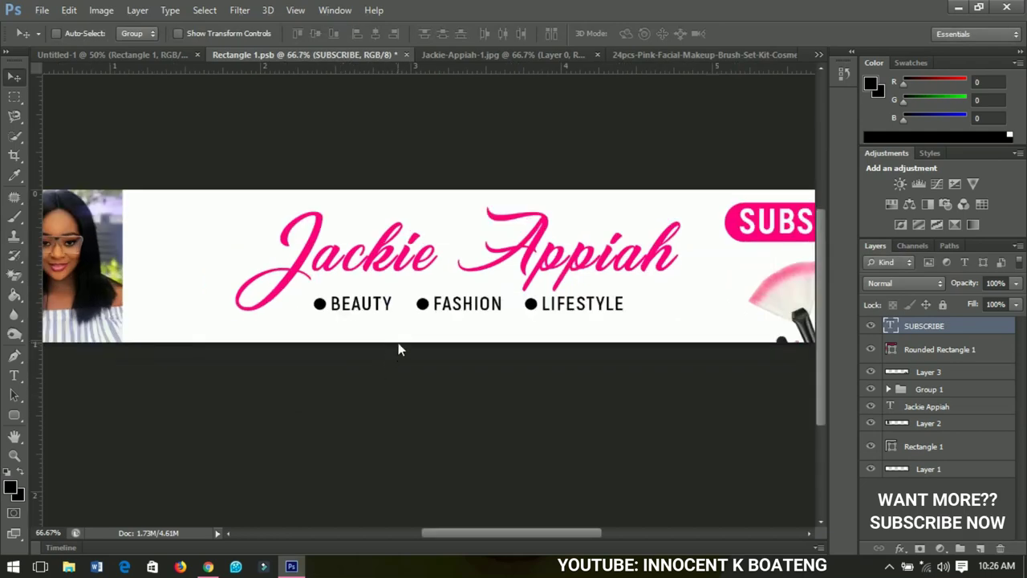
{"action": "scroll", "coordinate": [398, 343], "scroll_direction": "down", "scroll_amount": 2}
{"action": "scroll", "coordinate": [399, 343], "scroll_direction": "up", "scroll_amount": 1}
{"action": "scroll", "coordinate": [401, 340], "scroll_direction": "down", "scroll_amount": 1}
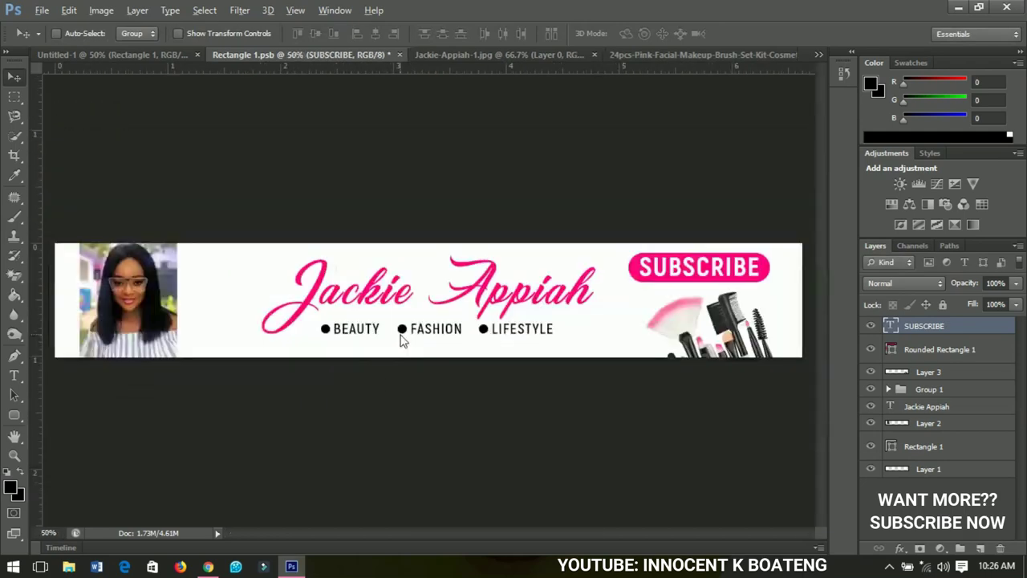
{"action": "scroll", "coordinate": [439, 348], "scroll_direction": "down", "scroll_amount": 1}
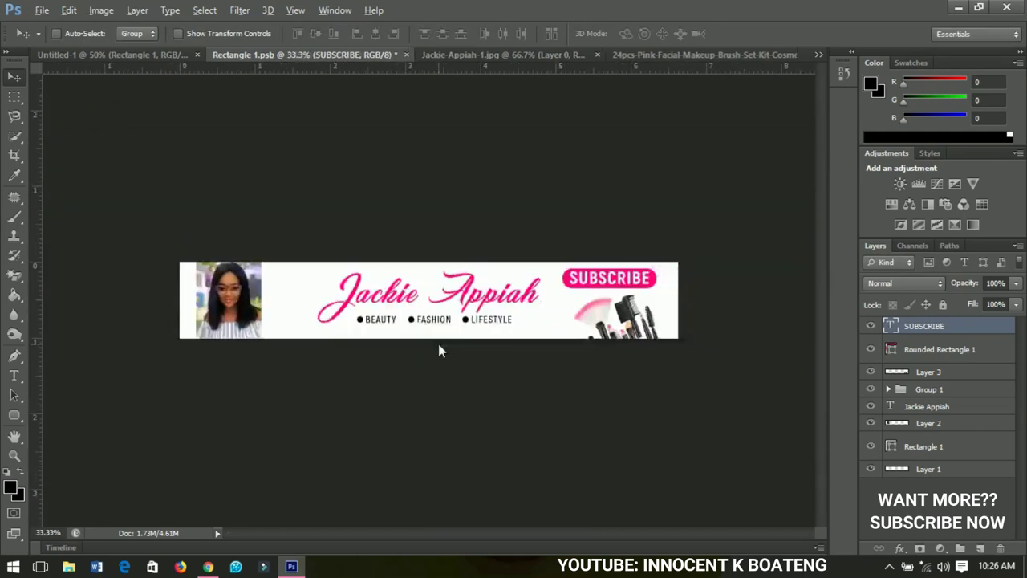
{"action": "scroll", "coordinate": [439, 347], "scroll_direction": "up", "scroll_amount": 1}
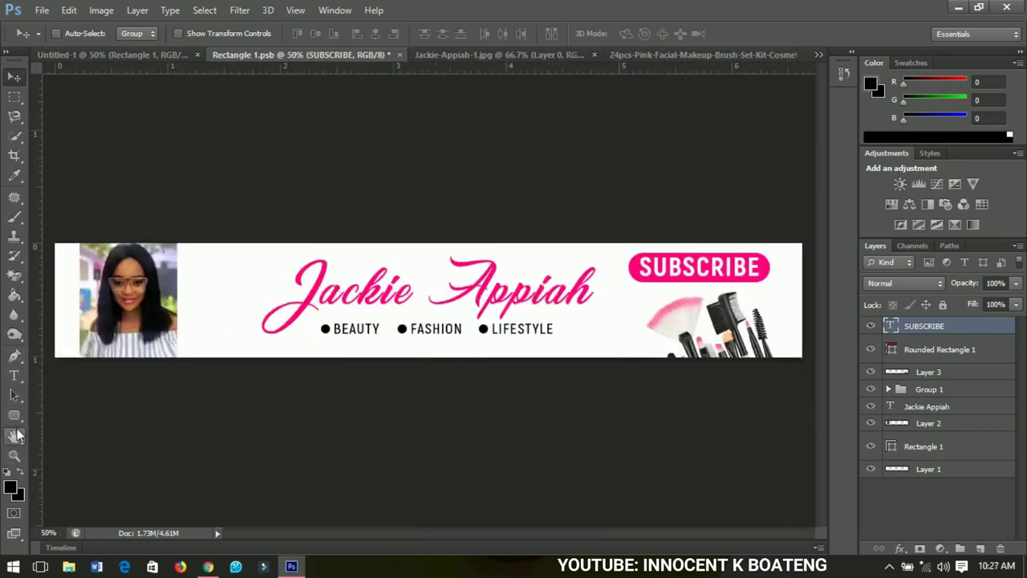
Draw a pink heart custom shape just left of the Jackie script name
{"action": "left_click", "coordinate": [15, 435]}
{"action": "left_click", "coordinate": [15, 414]}
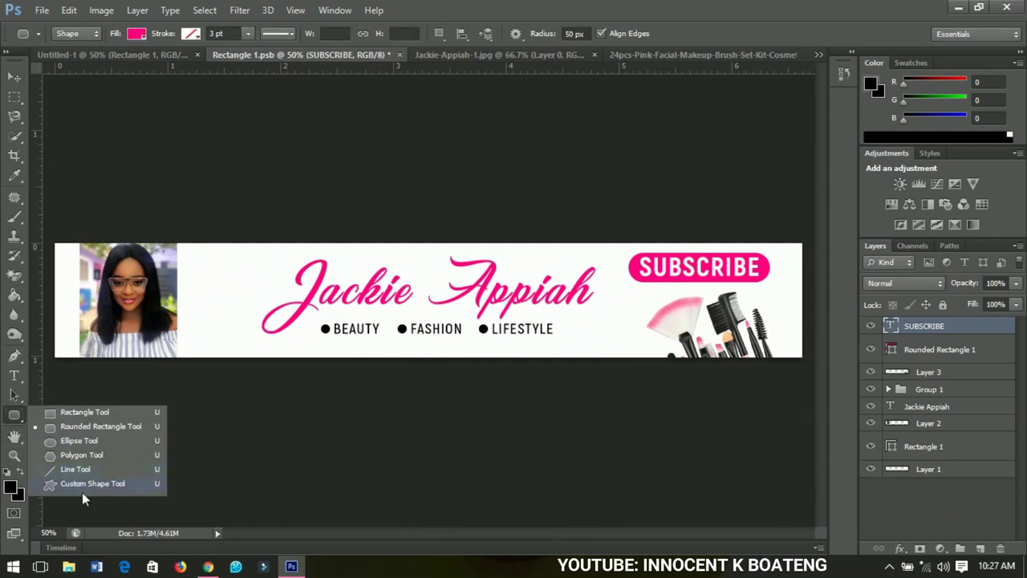
{"action": "left_click", "coordinate": [84, 485]}
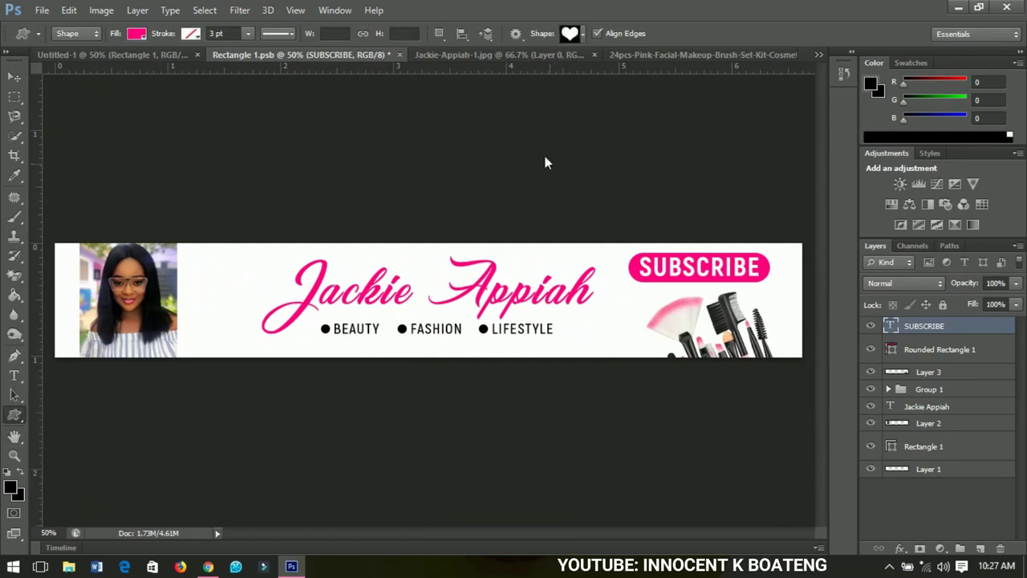
{"action": "left_click", "coordinate": [584, 34]}
{"action": "left_click", "coordinate": [595, 115]}
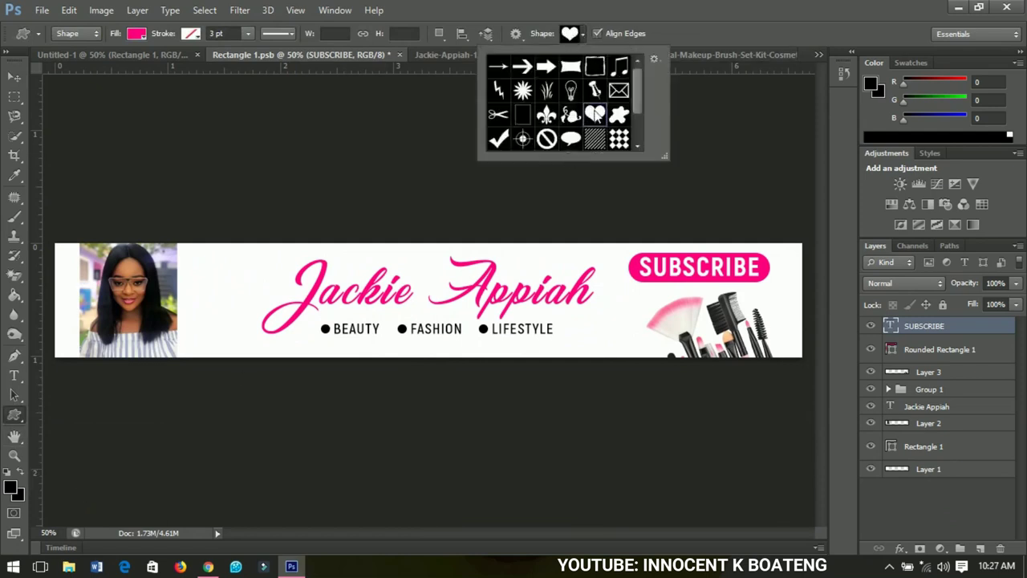
{"action": "left_click_drag", "start_coordinate": [219, 289], "coordinate": [235, 300]}
Shrink and tilt the heart, then move it onto the J of Jackie
{"action": "key", "text": "v"}
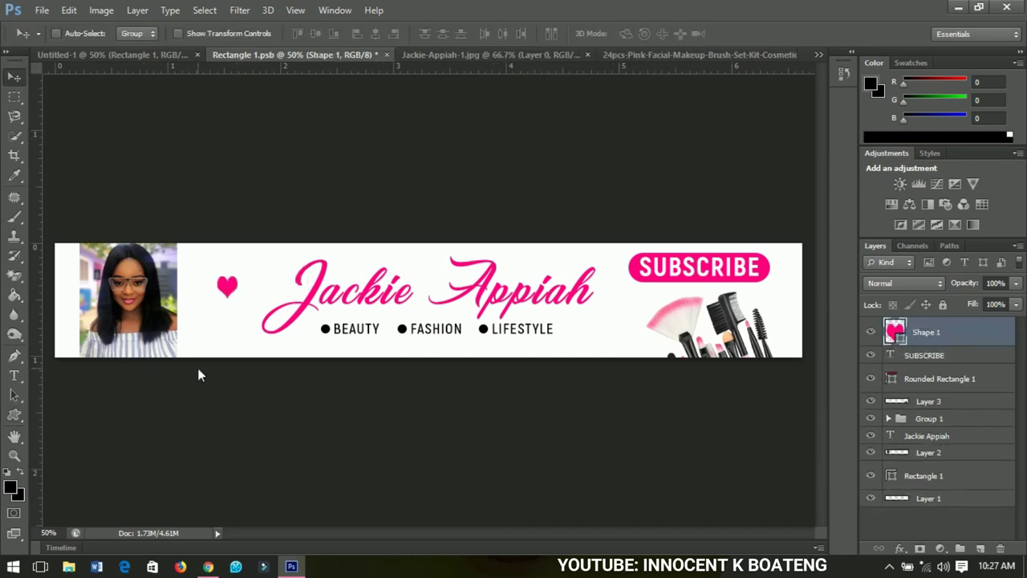
{"action": "scroll", "coordinate": [183, 353], "scroll_direction": "up", "scroll_amount": 1}
{"action": "left_click_drag", "start_coordinate": [236, 277], "coordinate": [396, 272]}
{"action": "key", "text": "ctrl+t"}
{"action": "left_click_drag", "start_coordinate": [401, 263], "coordinate": [385, 220]}
{"action": "key", "text": "Return"}
{"action": "key", "text": "v"}
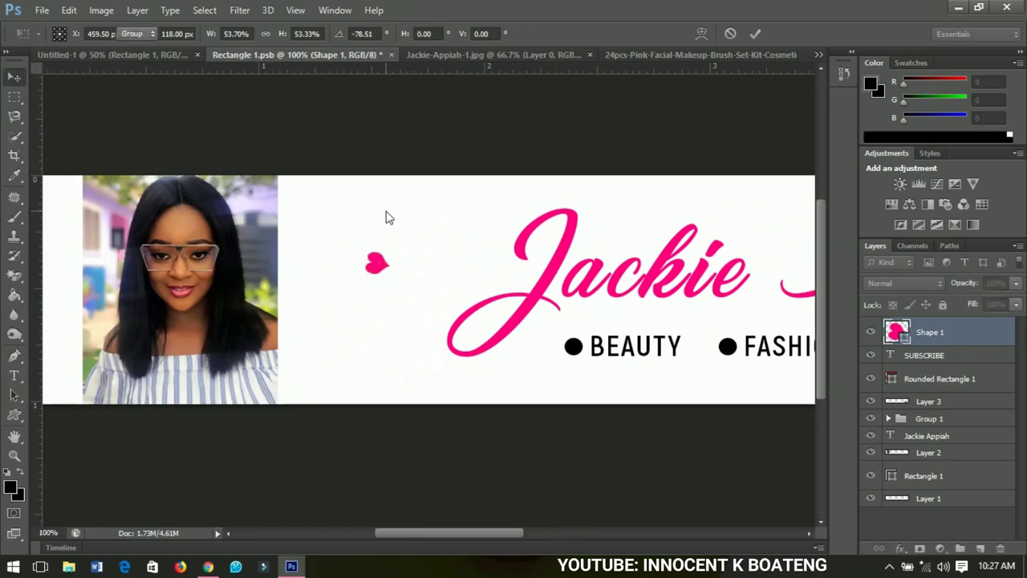
{"action": "left_click_drag", "start_coordinate": [383, 292], "coordinate": [524, 279]}
Rotate the heart to about -62° on the J and view the whole banner
{"action": "key", "text": "ctrl+t"}
{"action": "left_click_drag", "start_coordinate": [534, 237], "coordinate": [543, 309]}
{"action": "key", "text": "Return"}
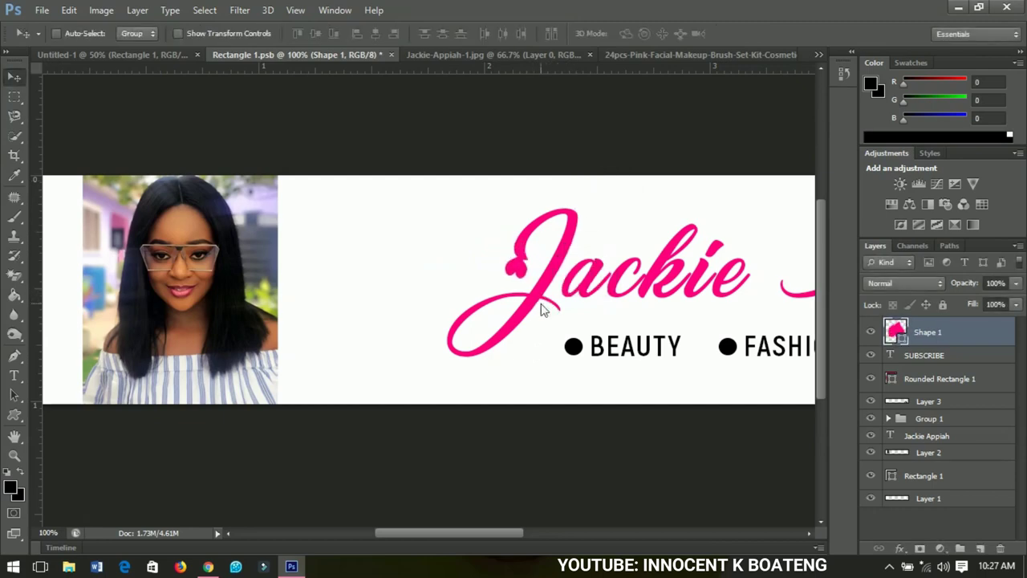
{"action": "key", "text": "ctrl+minus"}
{"action": "key", "text": "ctrl+minus"}
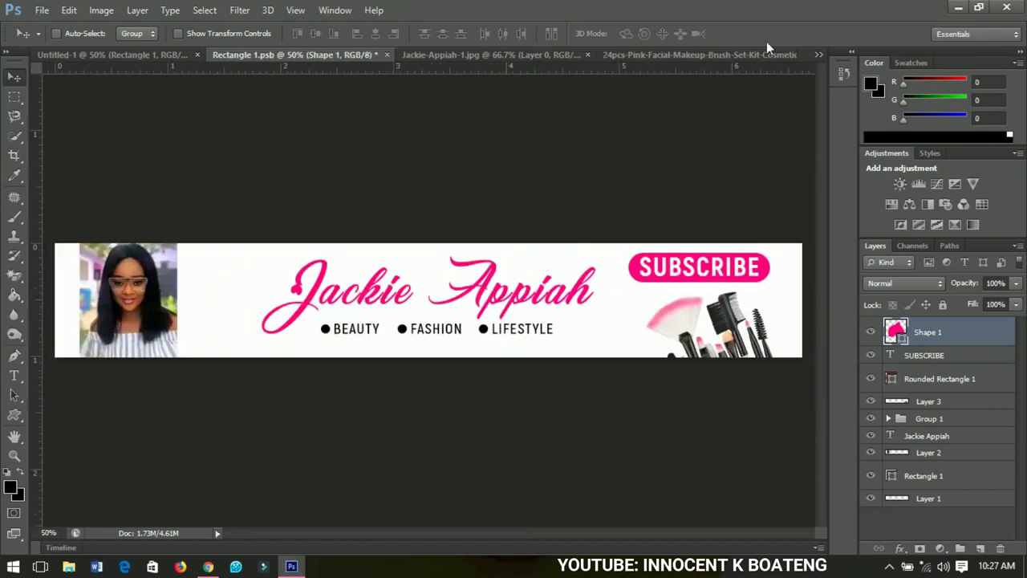
Draw a second small pink heart at the curled tail of the J
{"action": "left_click", "coordinate": [14, 415]}
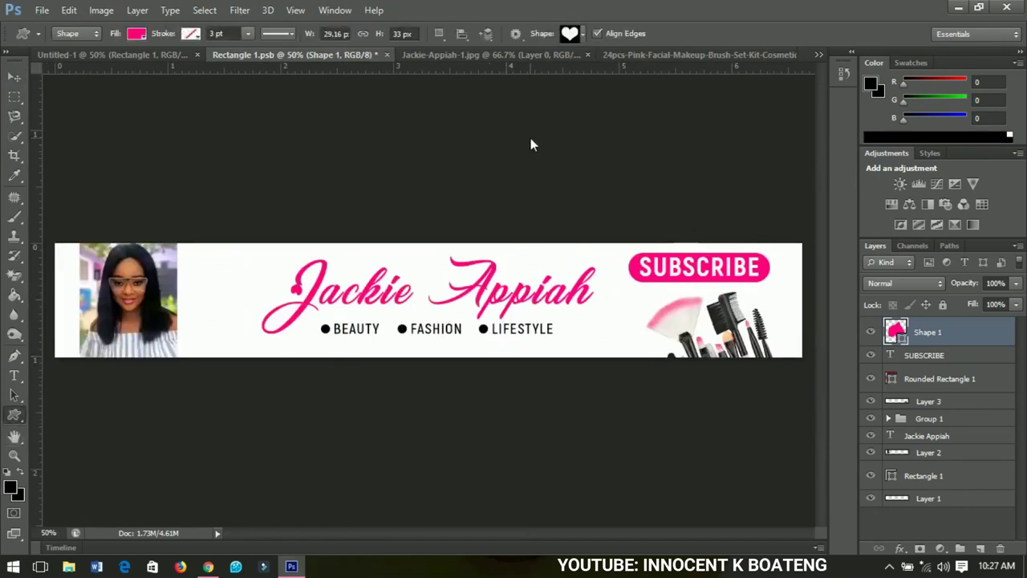
{"action": "left_click", "coordinate": [569, 33]}
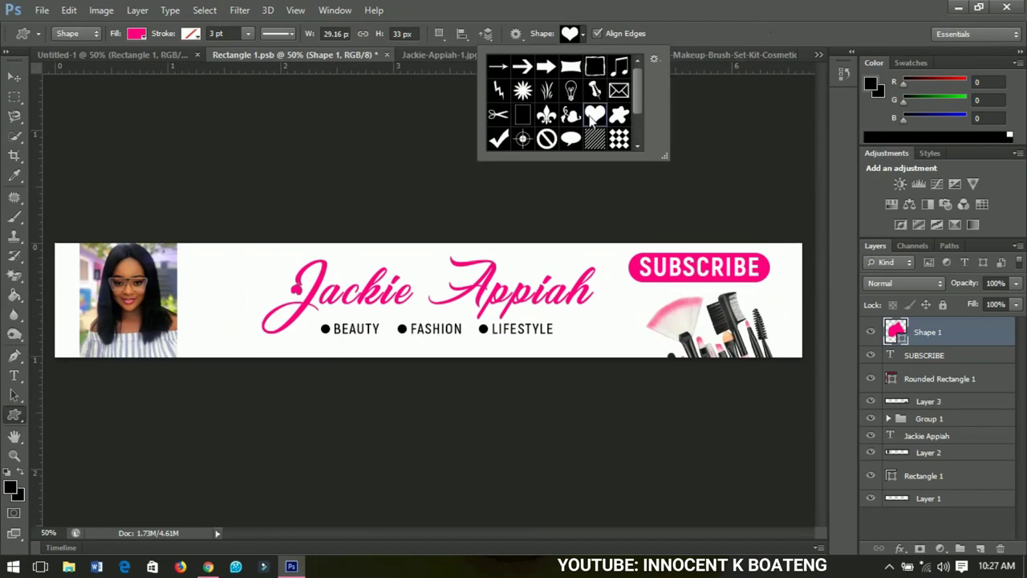
{"action": "left_click_drag", "start_coordinate": [197, 306], "coordinate": [271, 350]}
{"action": "left_click", "coordinate": [13, 76]}
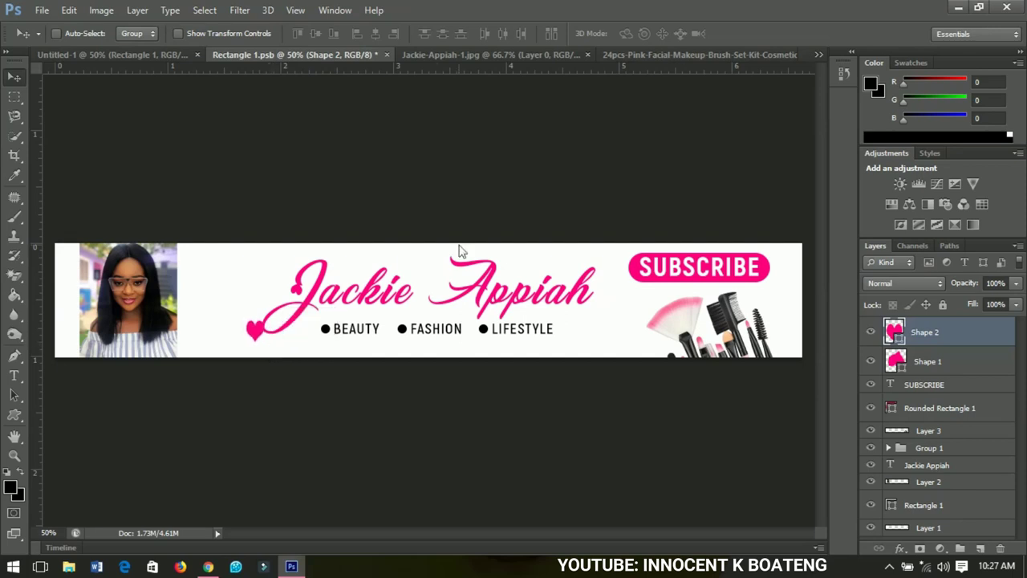
Check the whole banner with both hearts and save the file
{"action": "key", "text": "ctrl+minus"}
{"action": "key", "text": "ctrl+minus"}
{"action": "key", "text": "ctrl+plus"}
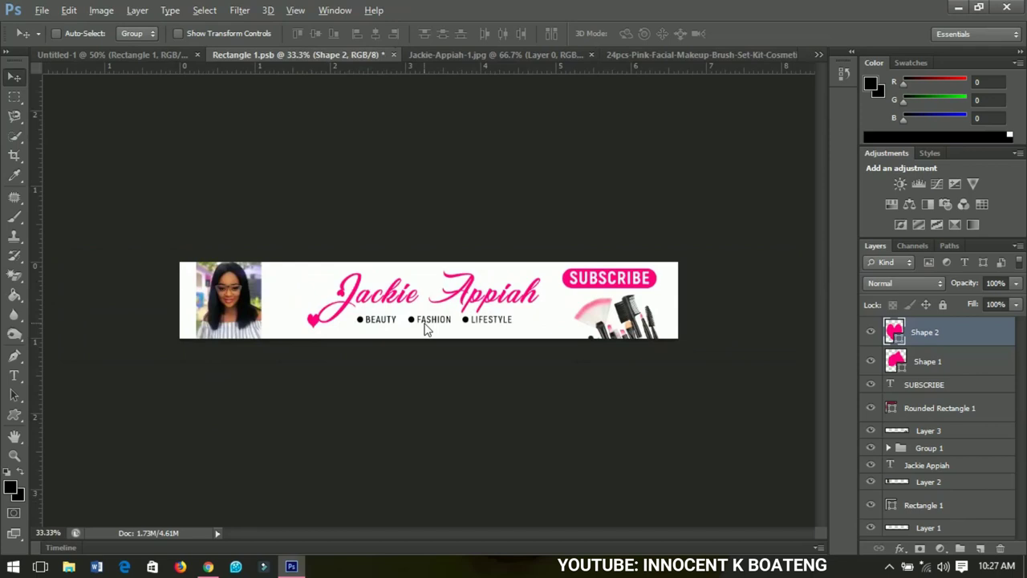
{"action": "scroll", "coordinate": [426, 329], "scroll_direction": "up", "scroll_amount": 2}
{"action": "scroll", "coordinate": [426, 331], "scroll_direction": "down", "scroll_amount": 1}
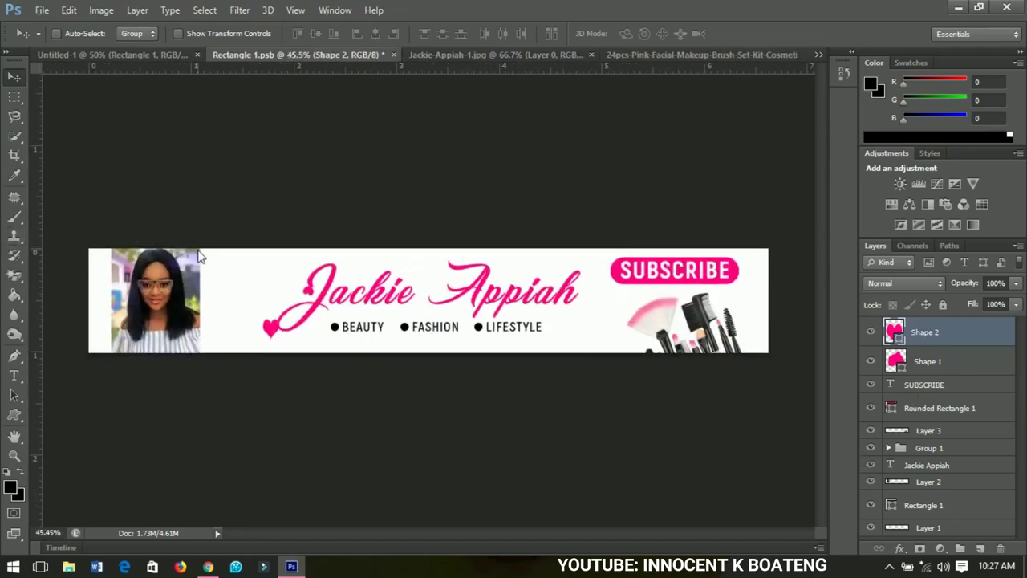
{"action": "key", "text": "ctrl+s"}
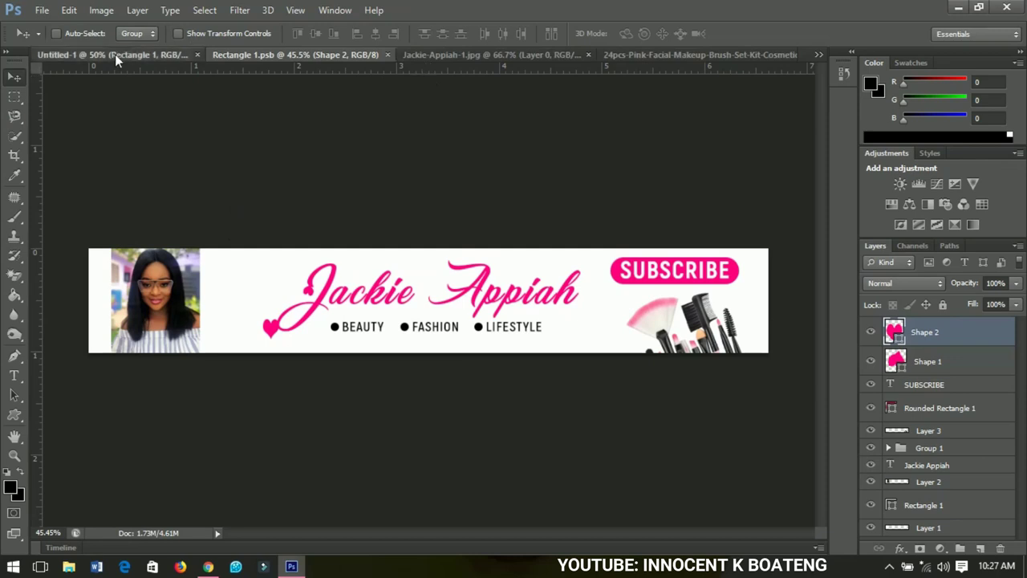
Compare Untitled-1 with Rectangle 1.psb, then close the Rectangle 1.psb document
{"action": "left_click", "coordinate": [115, 54]}
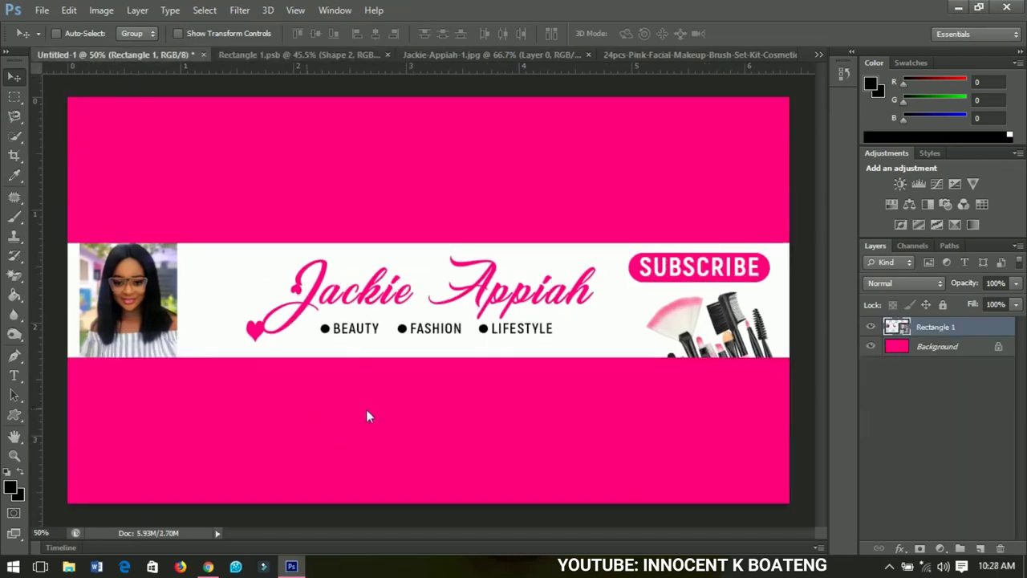
{"action": "left_click", "coordinate": [263, 56]}
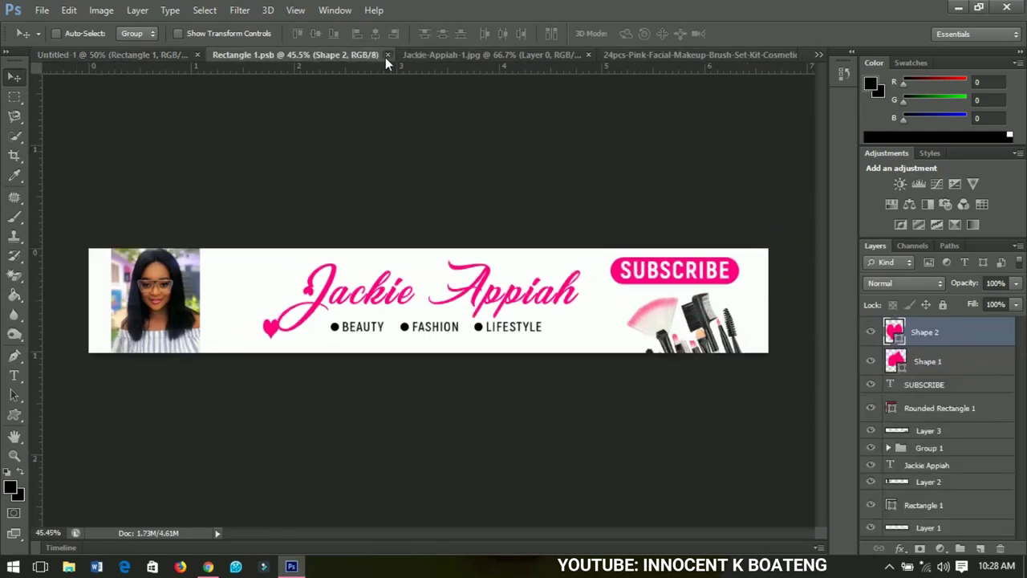
{"action": "left_click", "coordinate": [388, 55]}
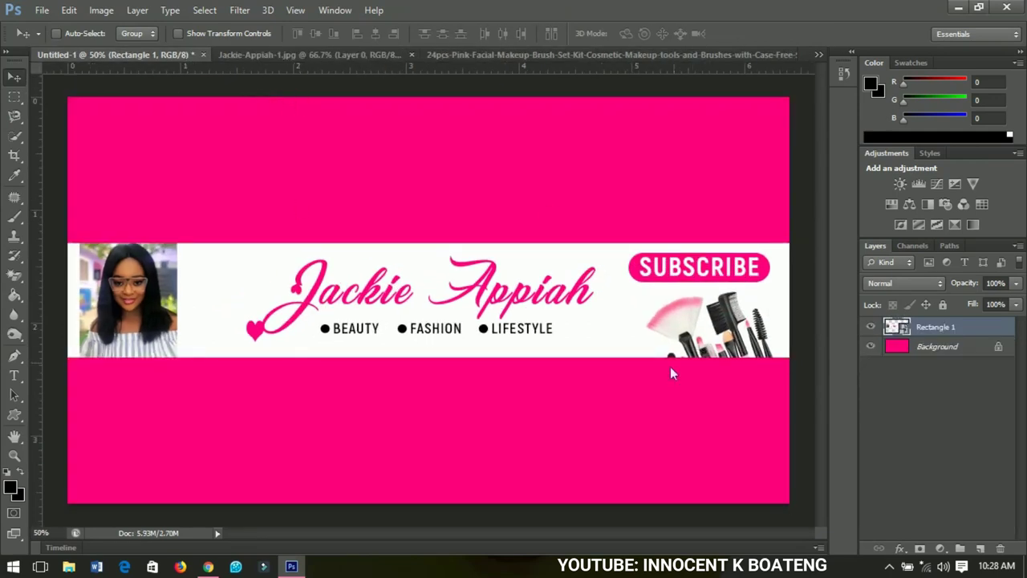